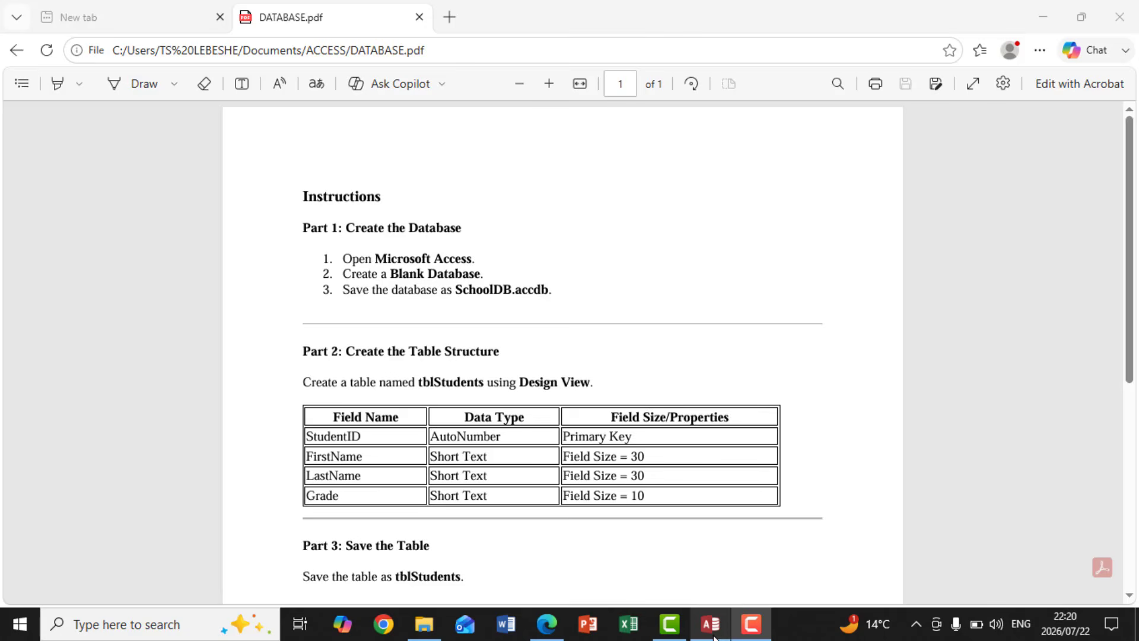
# Step: Switch to Access and create a blank desktop database named SchoolDB in the Documents folder
pyautogui.click(712, 634)
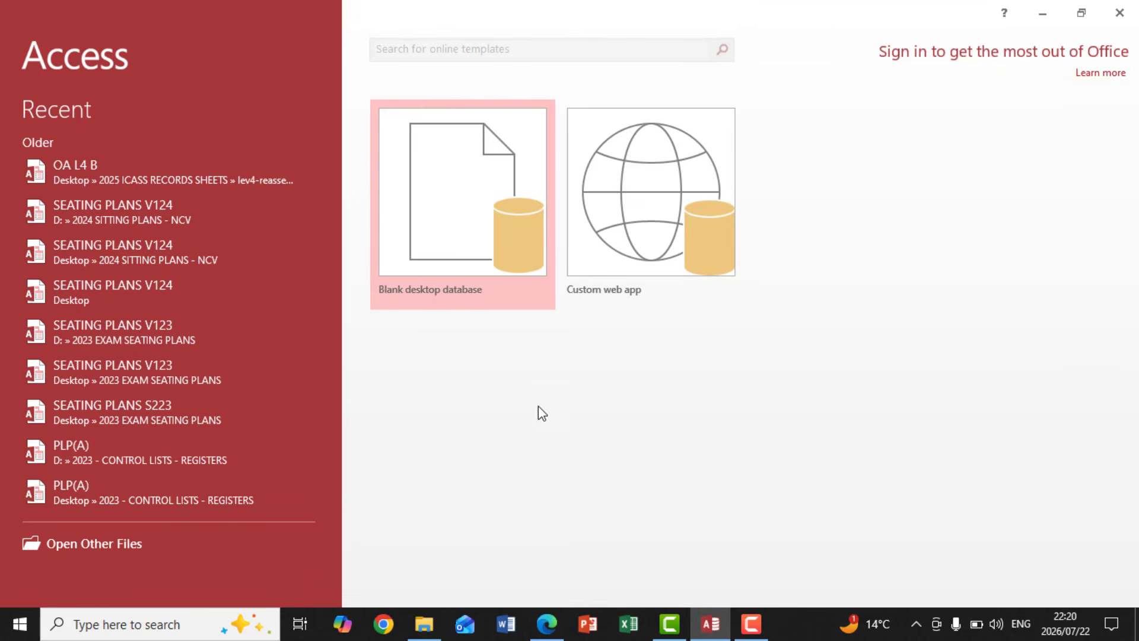
pyautogui.click(455, 250)
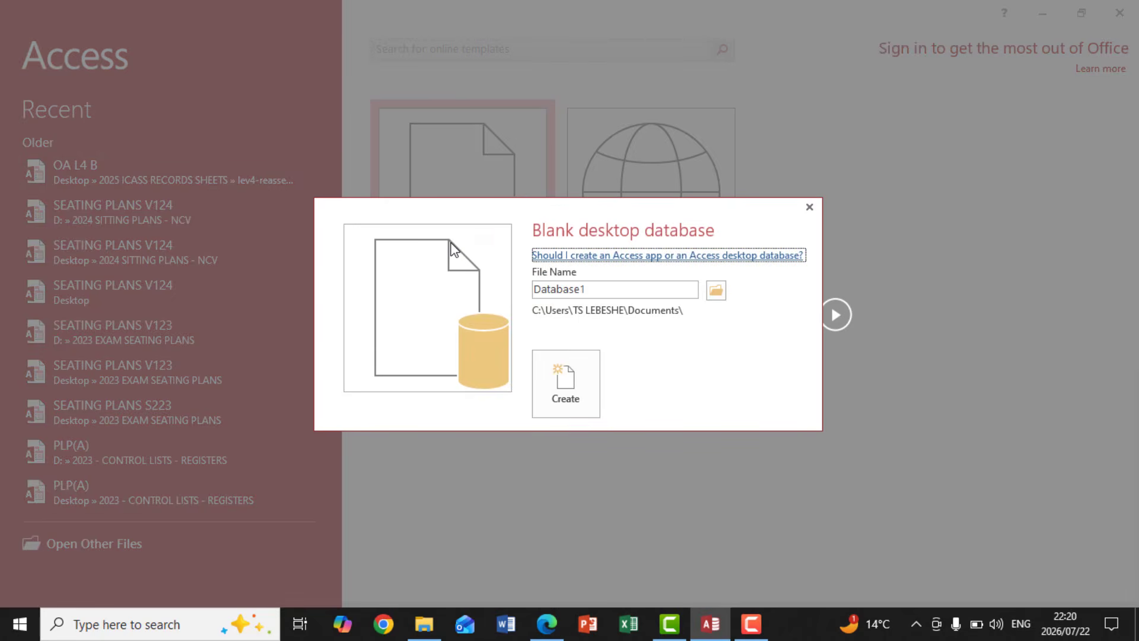
pyautogui.doubleClick(587, 289)
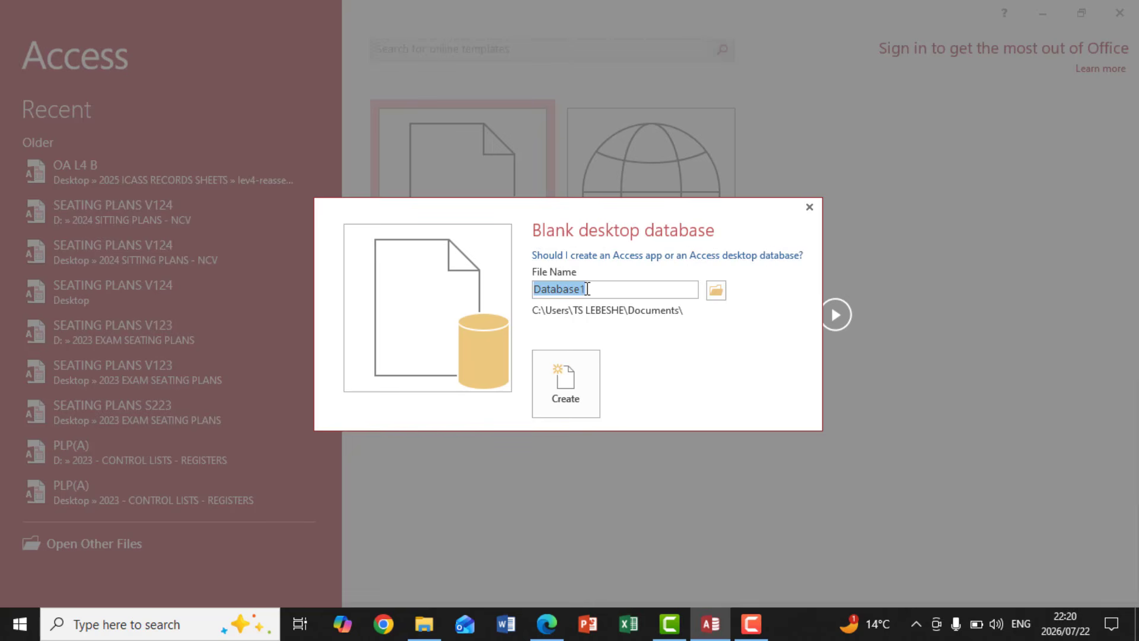
pyautogui.write('sCHOOLdb')
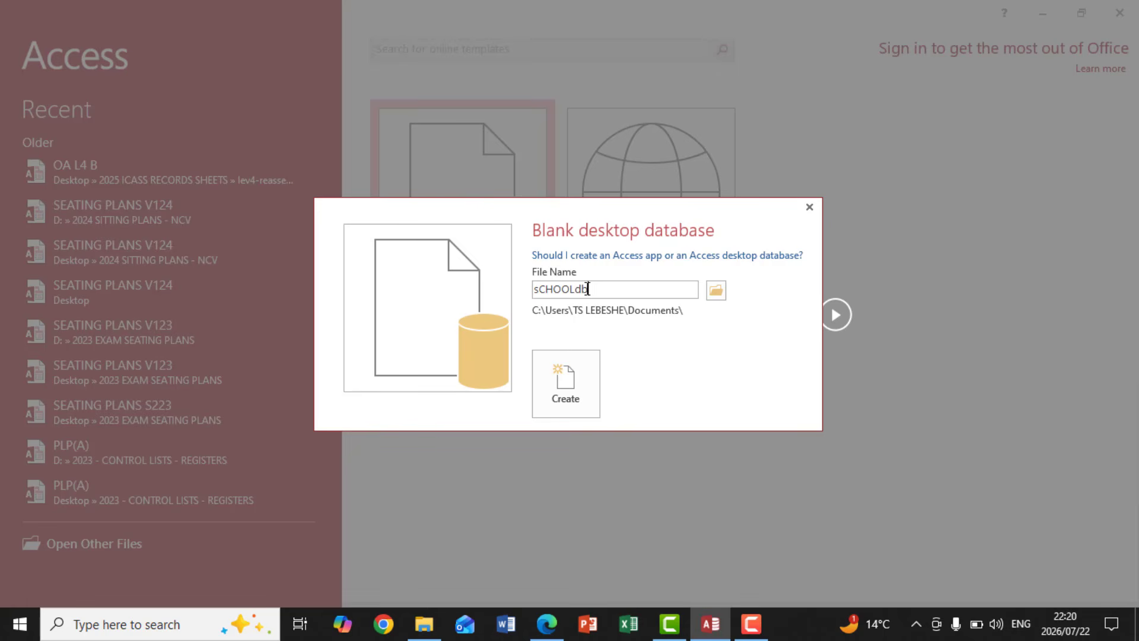
pyautogui.press('BackSpace')
pyautogui.press('BackSpace')
pyautogui.press('BackSpace')
pyautogui.press('BackSpace')
pyautogui.press('BackSpace')
pyautogui.press('BackSpace')
pyautogui.press('BackSpace')
pyautogui.press('BackSpace')
pyautogui.write('SchoolDB')
pyautogui.click(572, 369)
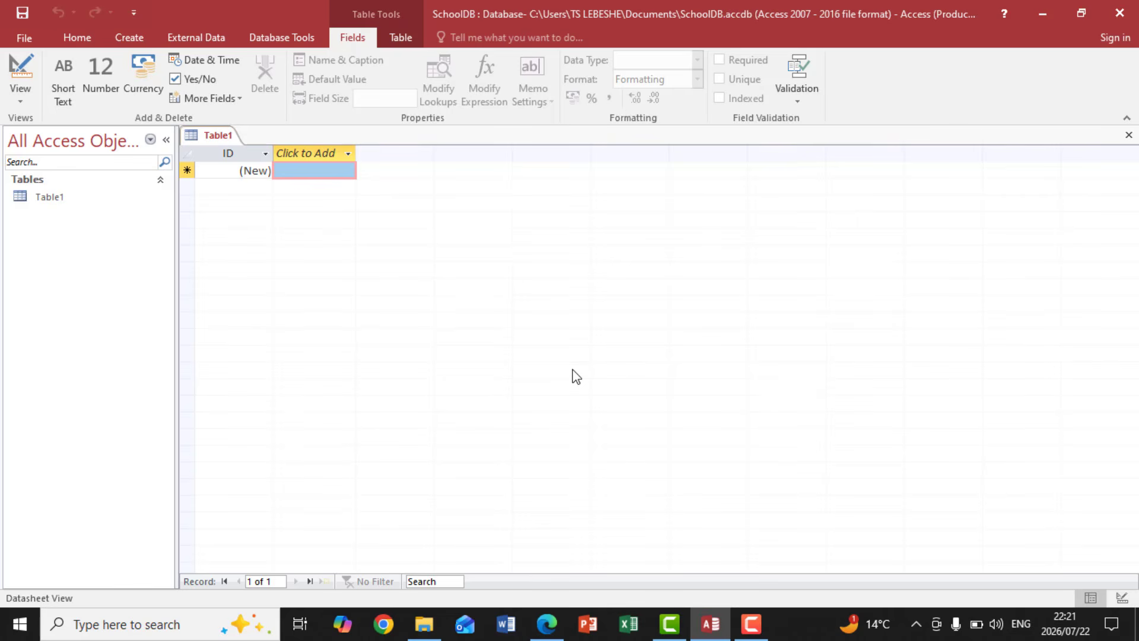
# Step: Check the table instructions in DATABASE.pdf, return to Access and request Design View for the new table
pyautogui.click(547, 625)
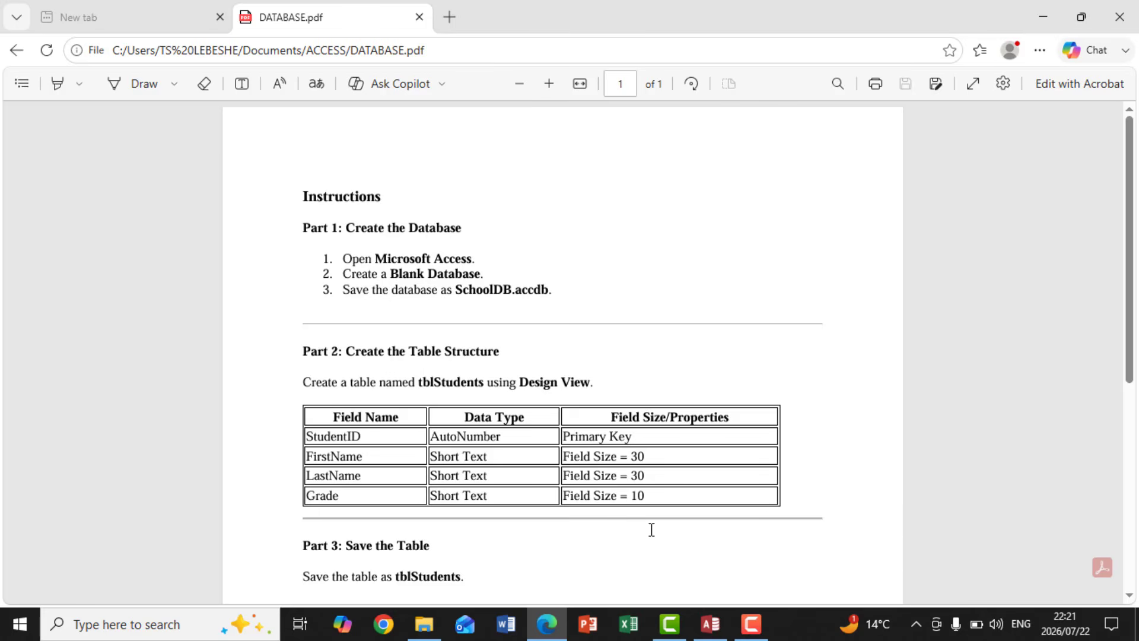
pyautogui.click(718, 628)
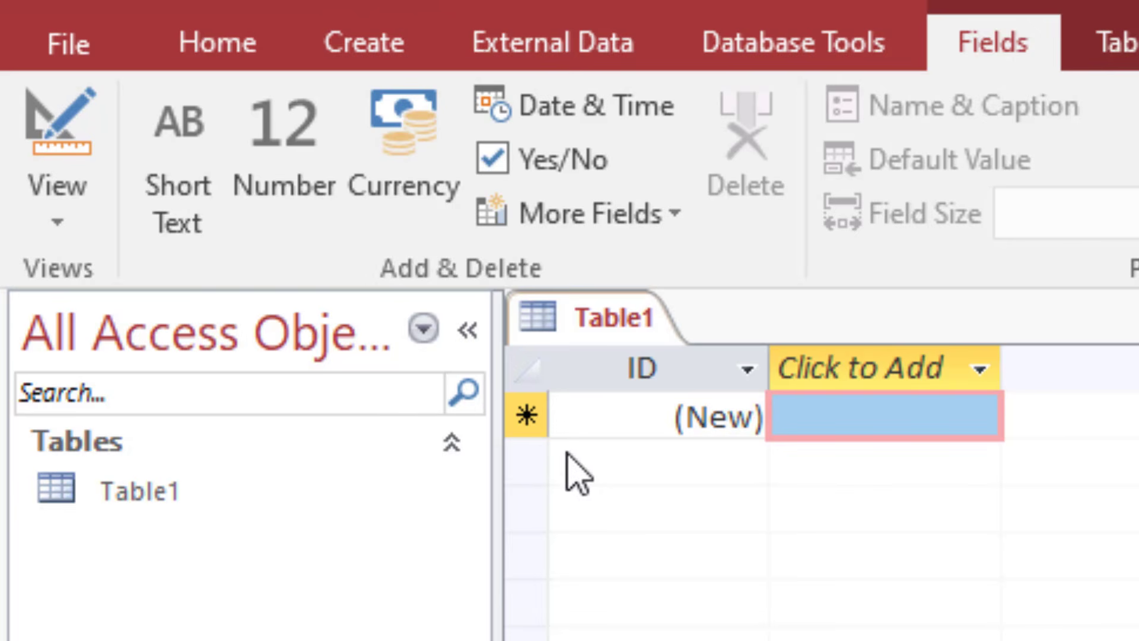
pyautogui.click(47, 193)
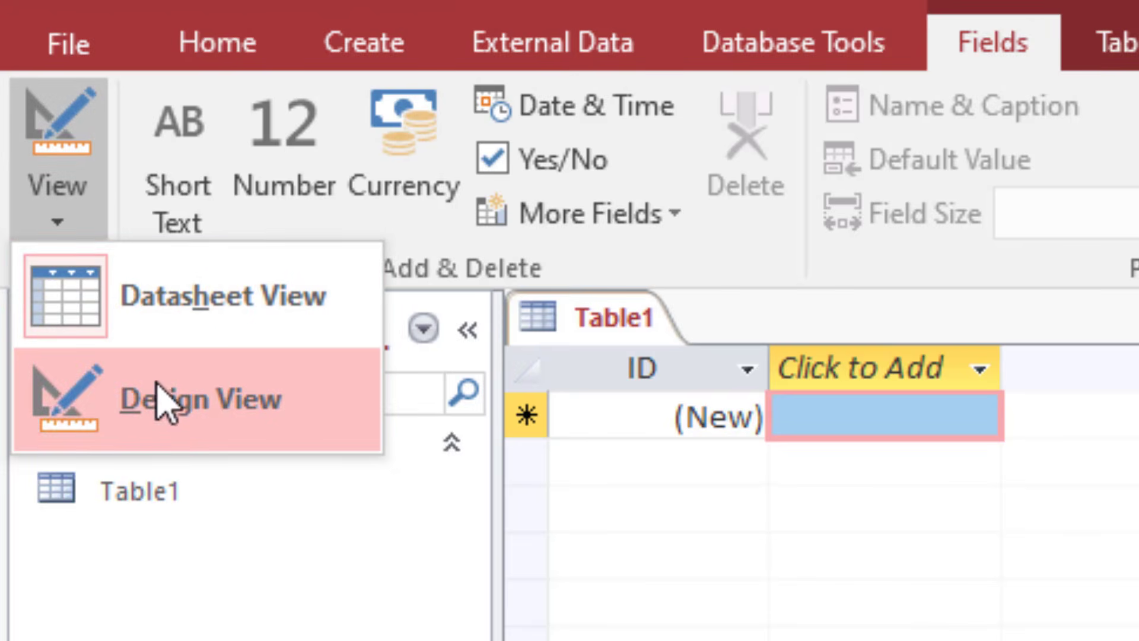
pyautogui.click(168, 427)
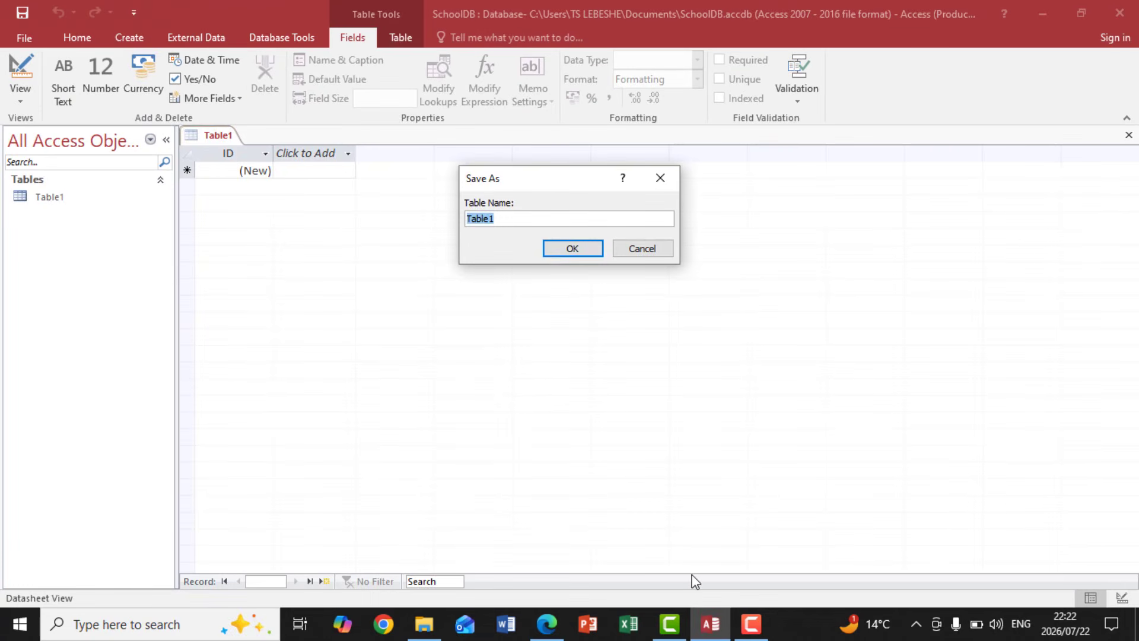
# Step: Save the new table as tblStudents, checking the required name in DATABASE.pdf
pyautogui.click(547, 624)
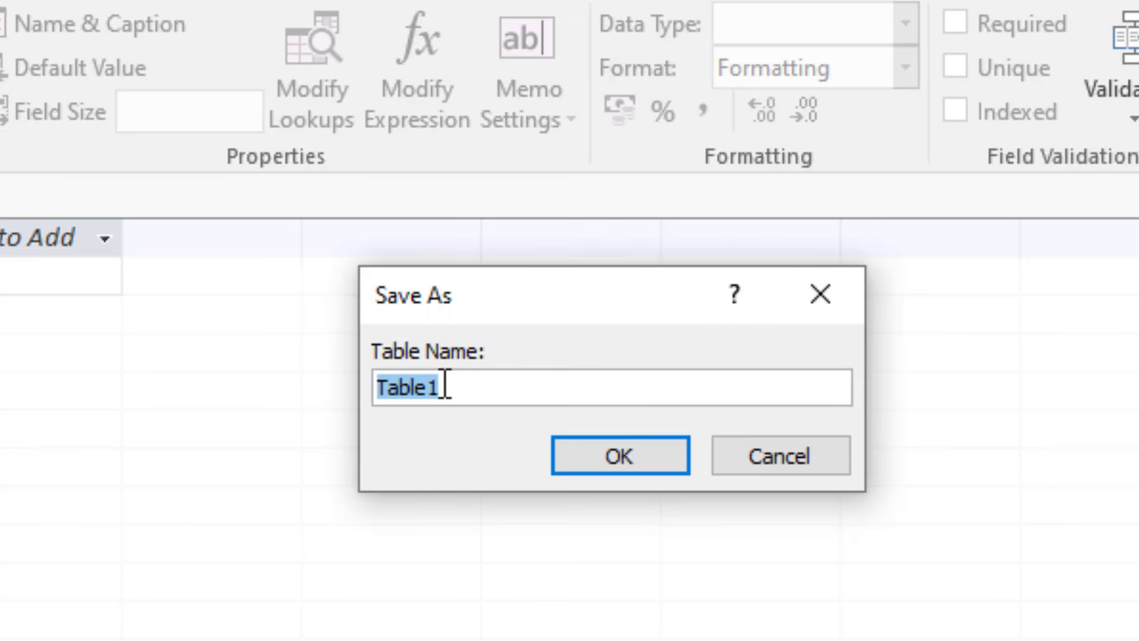
pyautogui.write('Stude')
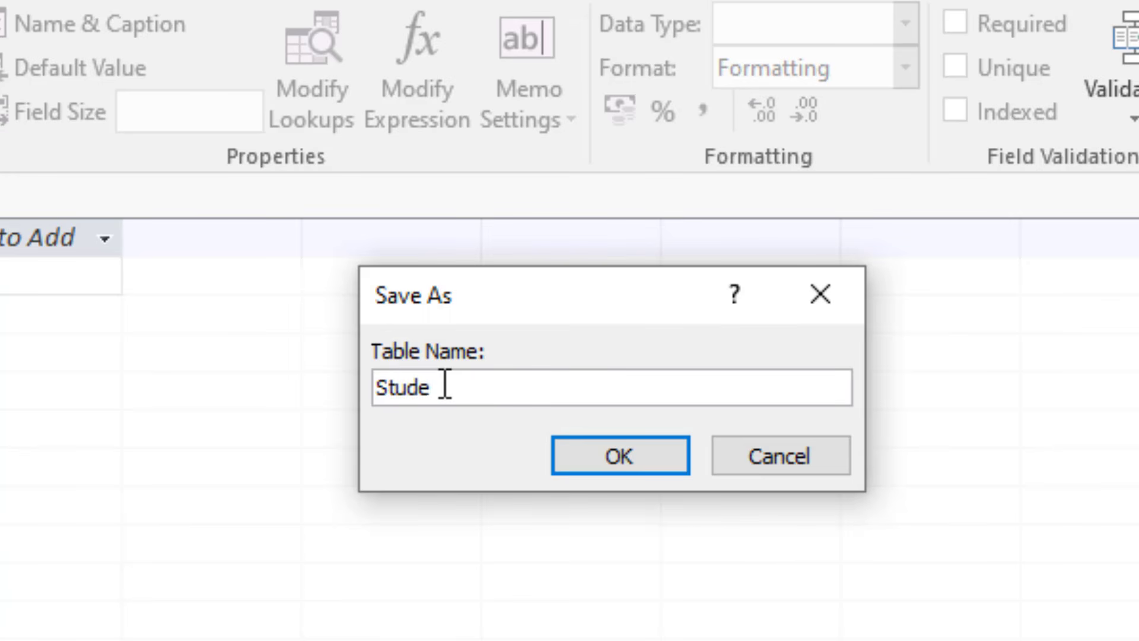
pyautogui.write('nts')
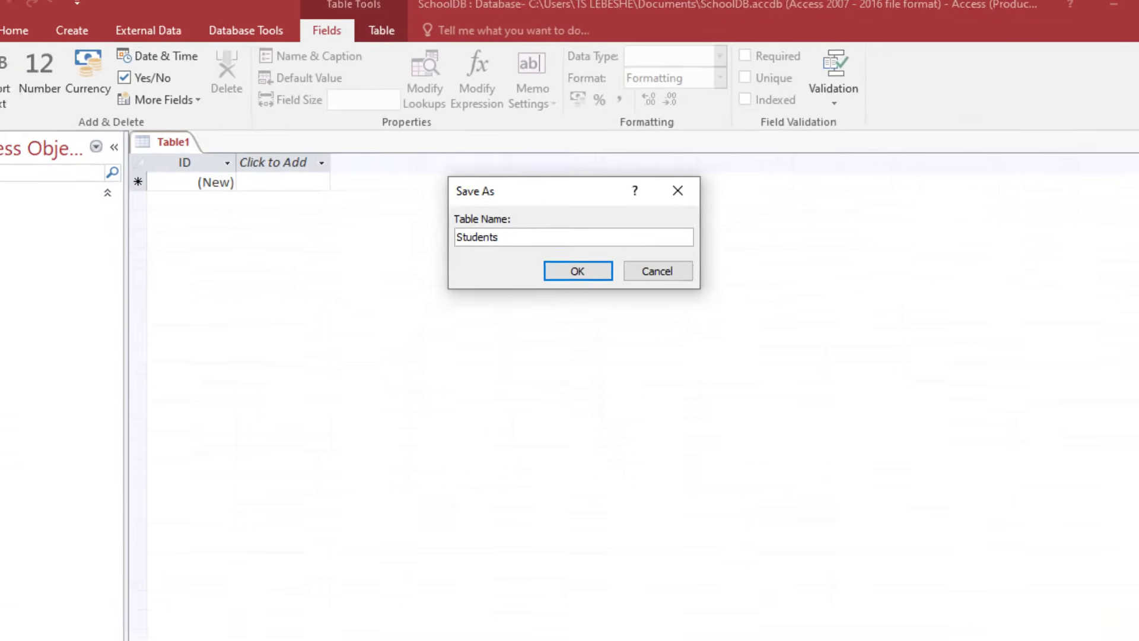
pyautogui.click(547, 623)
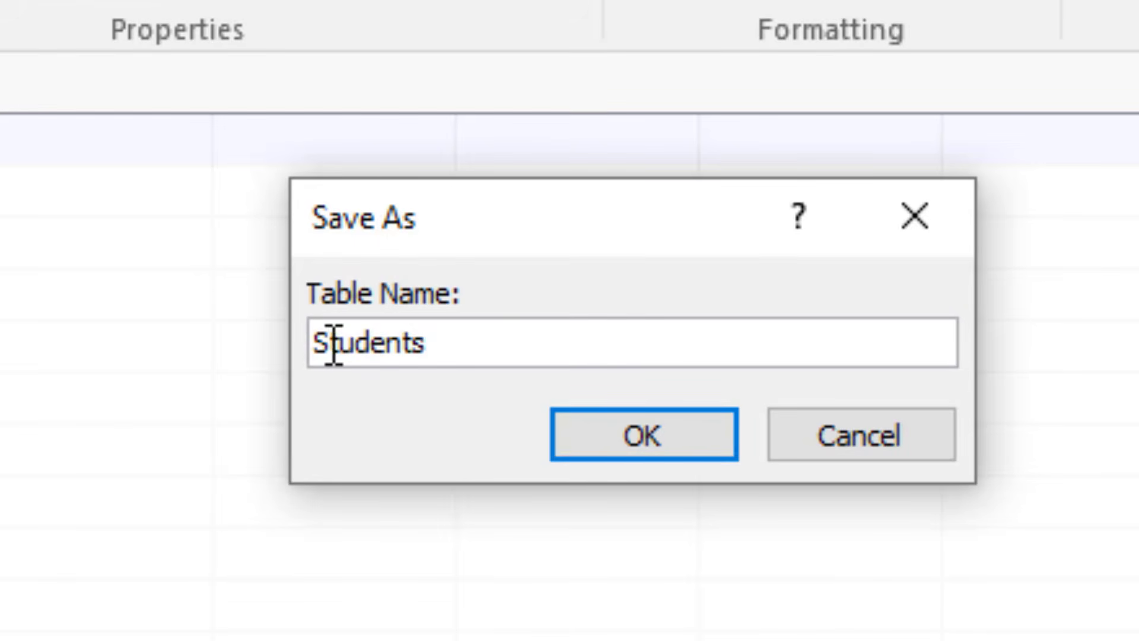
pyautogui.click(321, 345)
pyautogui.write('t')
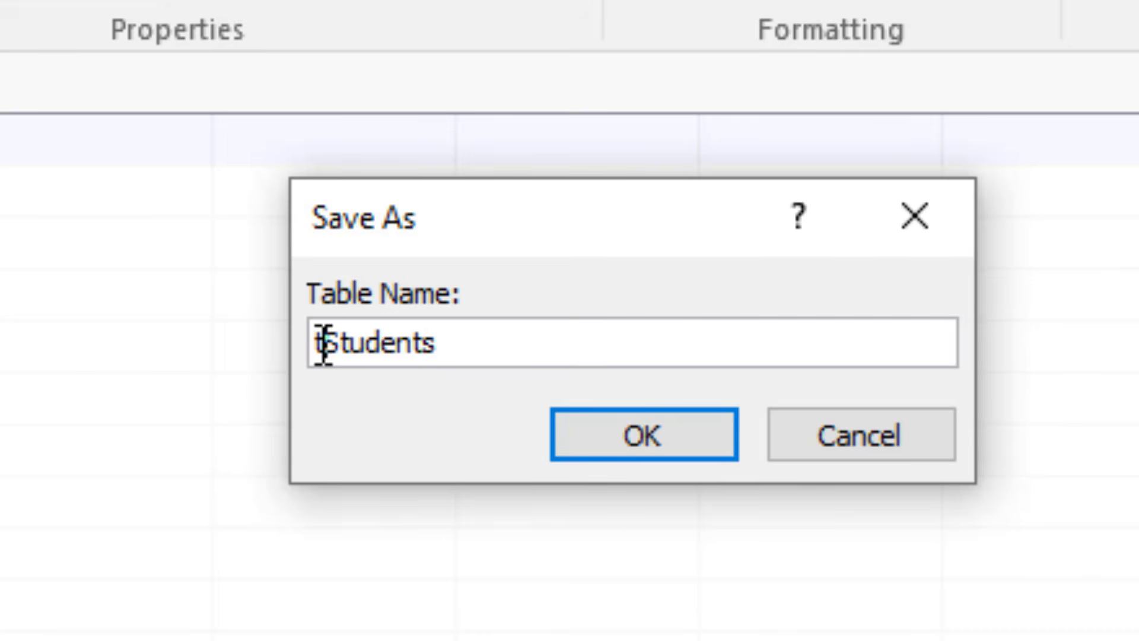
pyautogui.write('bl')
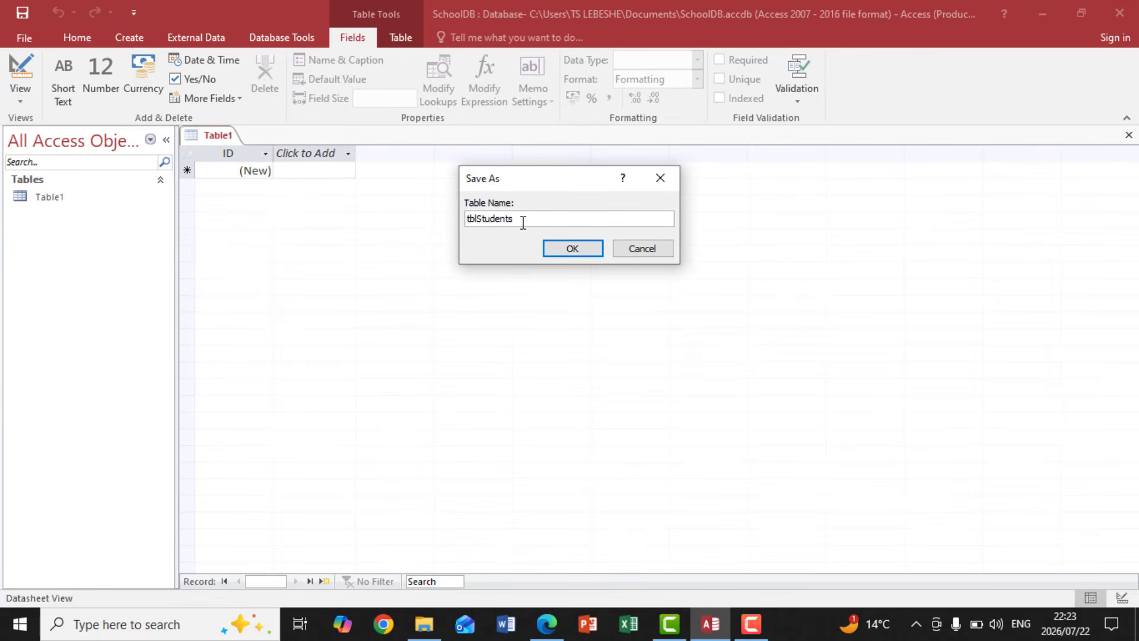
pyautogui.click(568, 248)
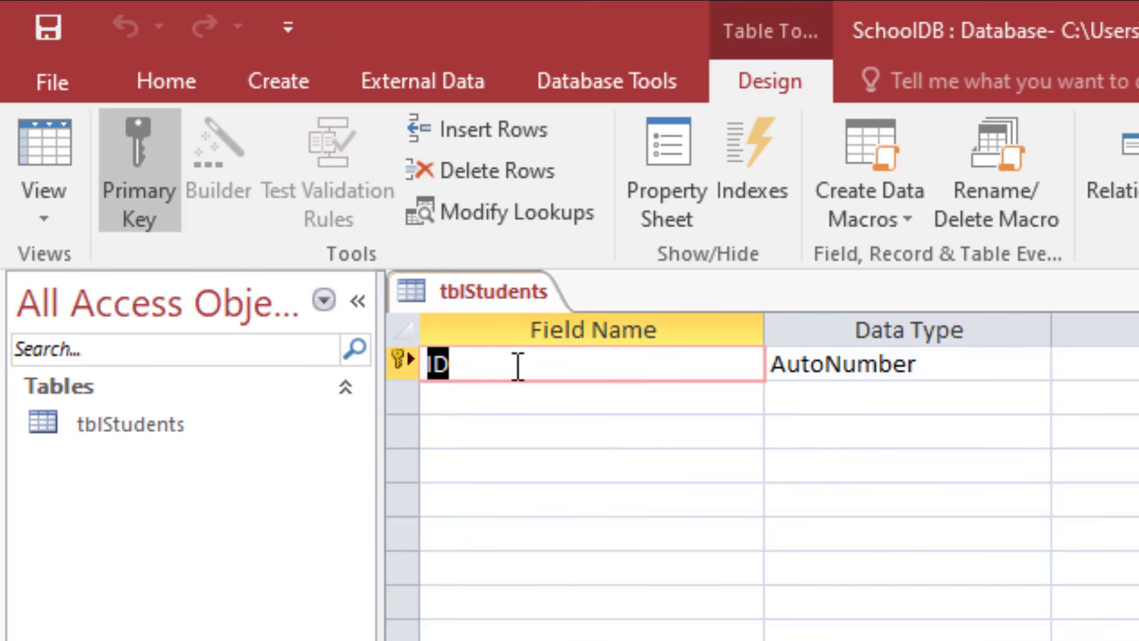
# Step: Rename the ID field of tblStudents to StudentID, following the field list in DATABASE.pdf
pyautogui.click(512, 513)
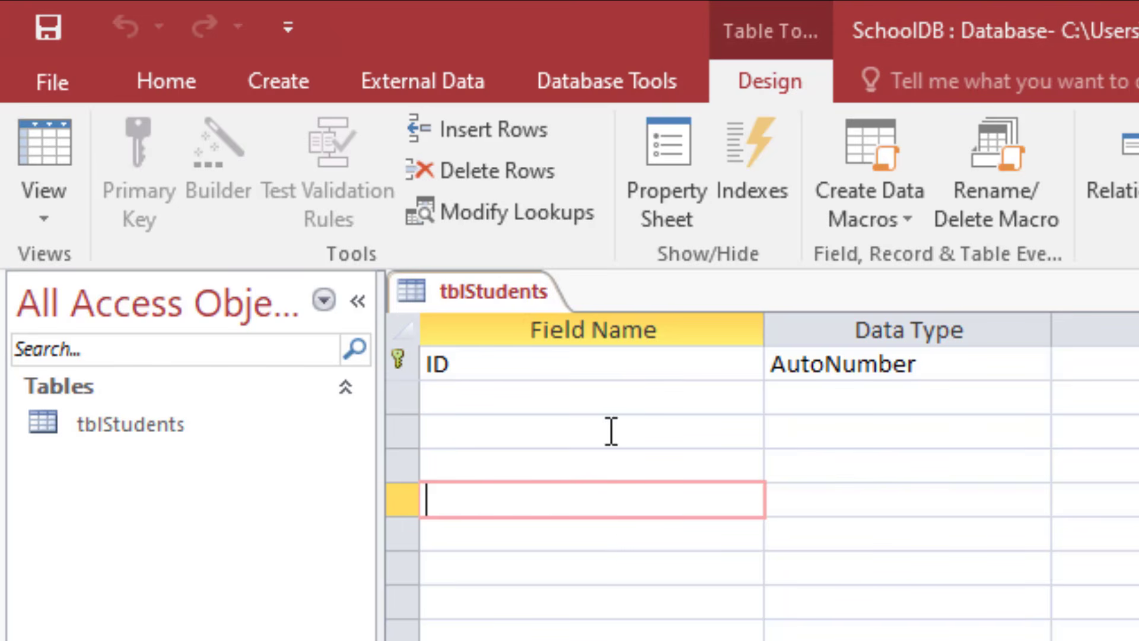
pyautogui.click(460, 364)
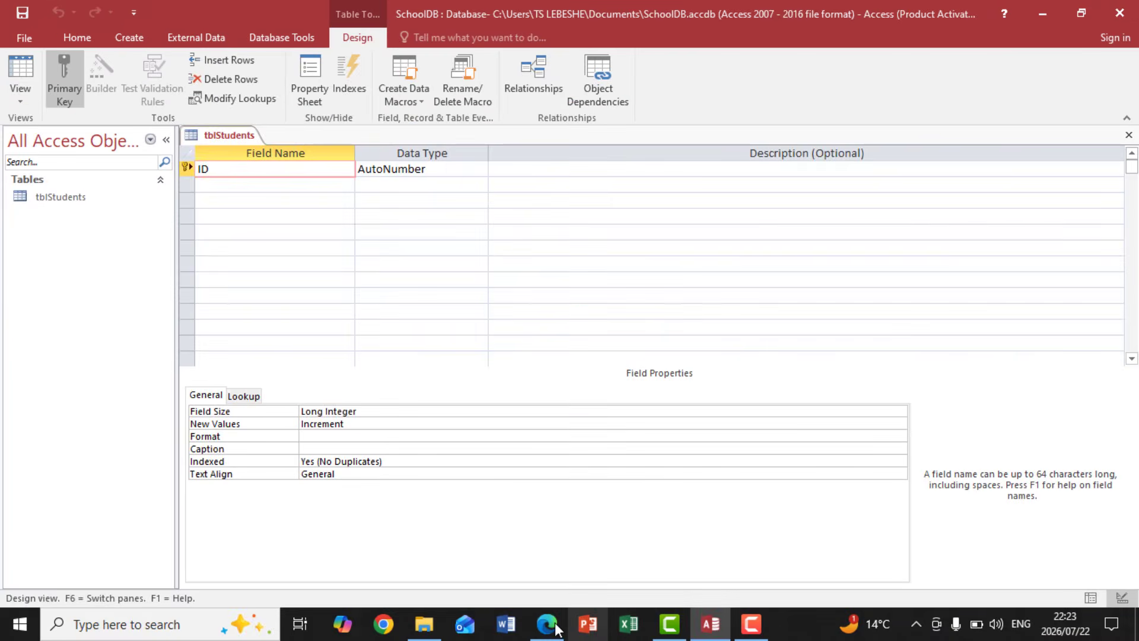
pyautogui.click(547, 624)
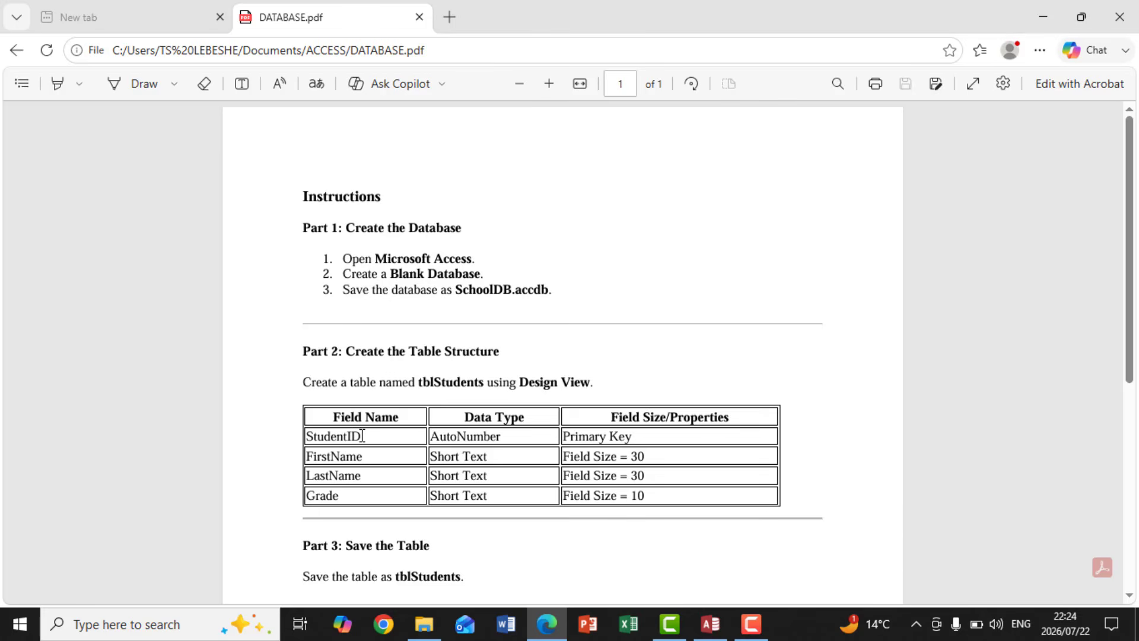
pyautogui.moveTo(364, 436); pyautogui.dragTo(307, 438)
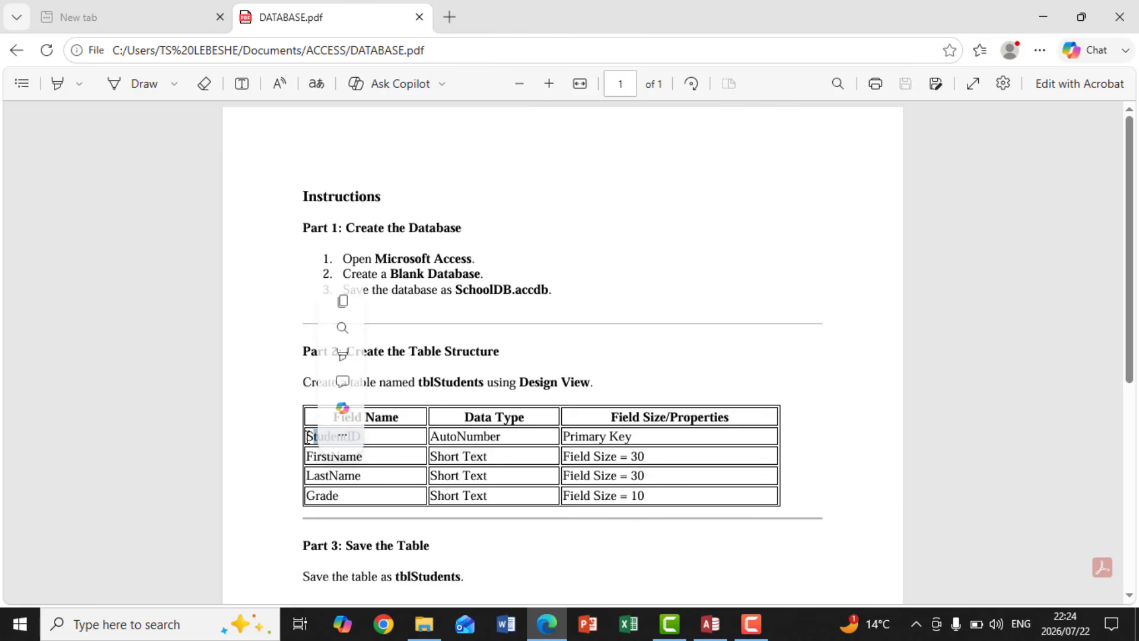
pyautogui.click(395, 476)
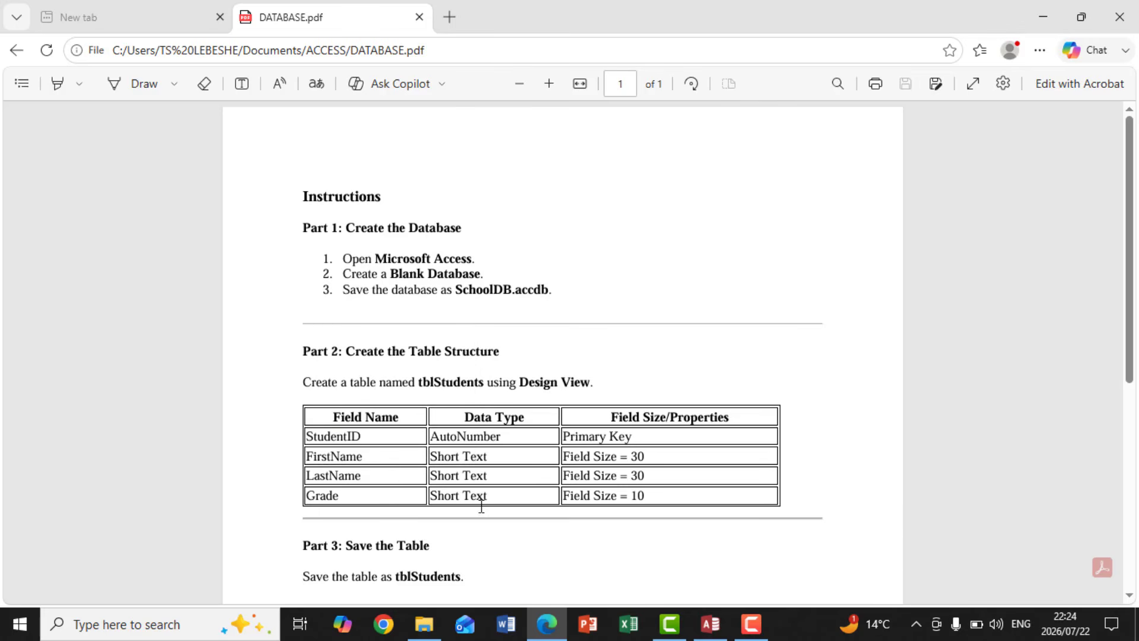
pyautogui.click(706, 630)
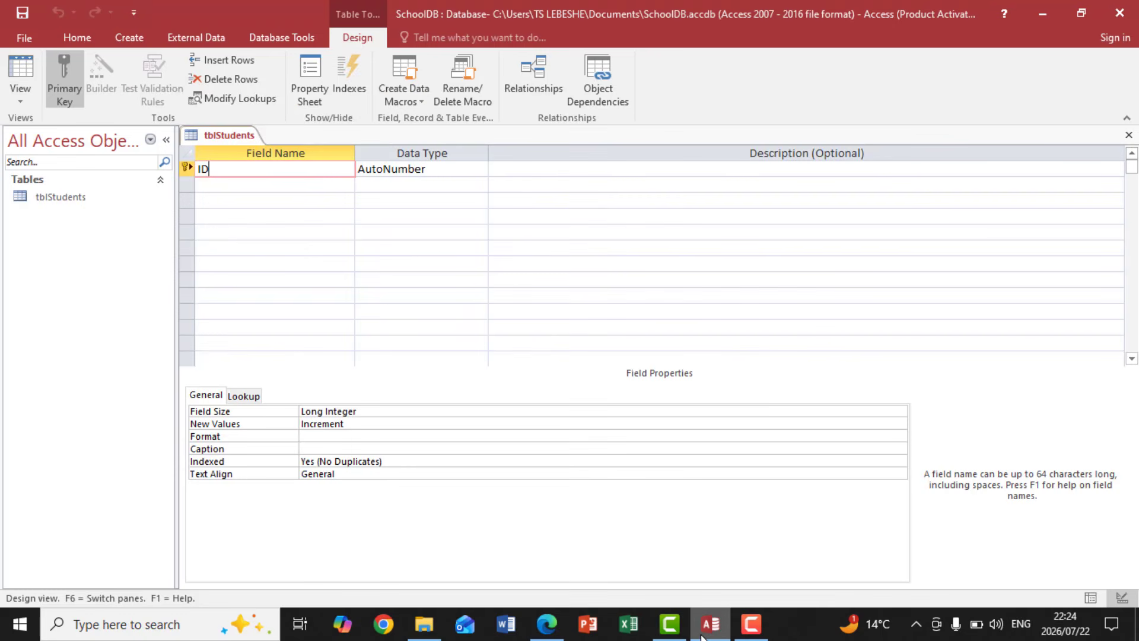
pyautogui.press('BackSpace')
pyautogui.press('BackSpace')
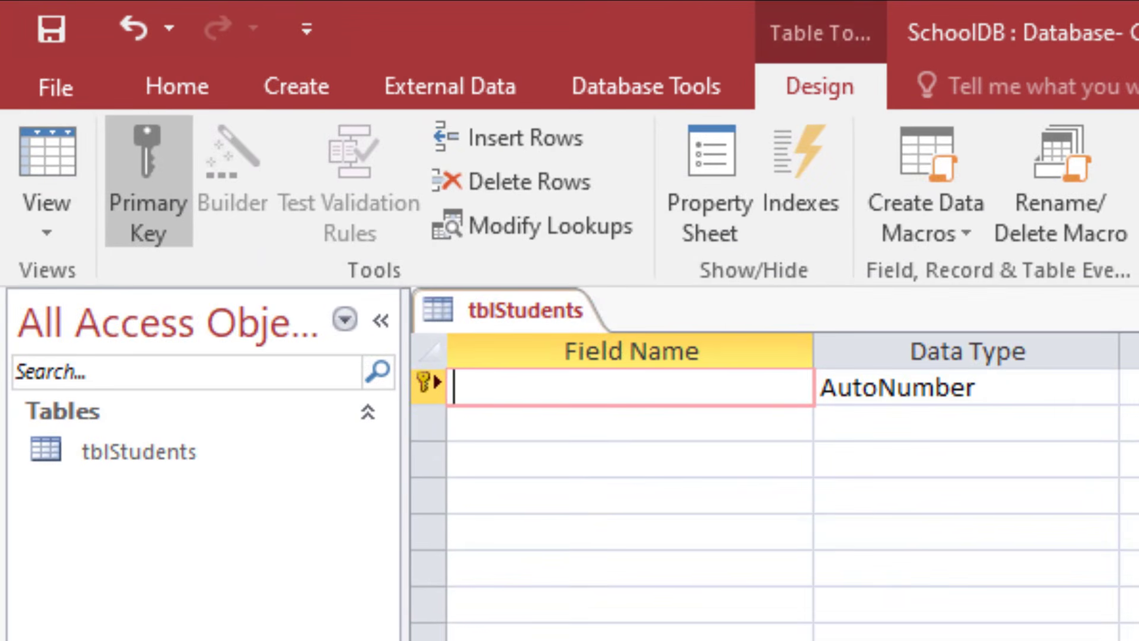
pyautogui.write('Student')
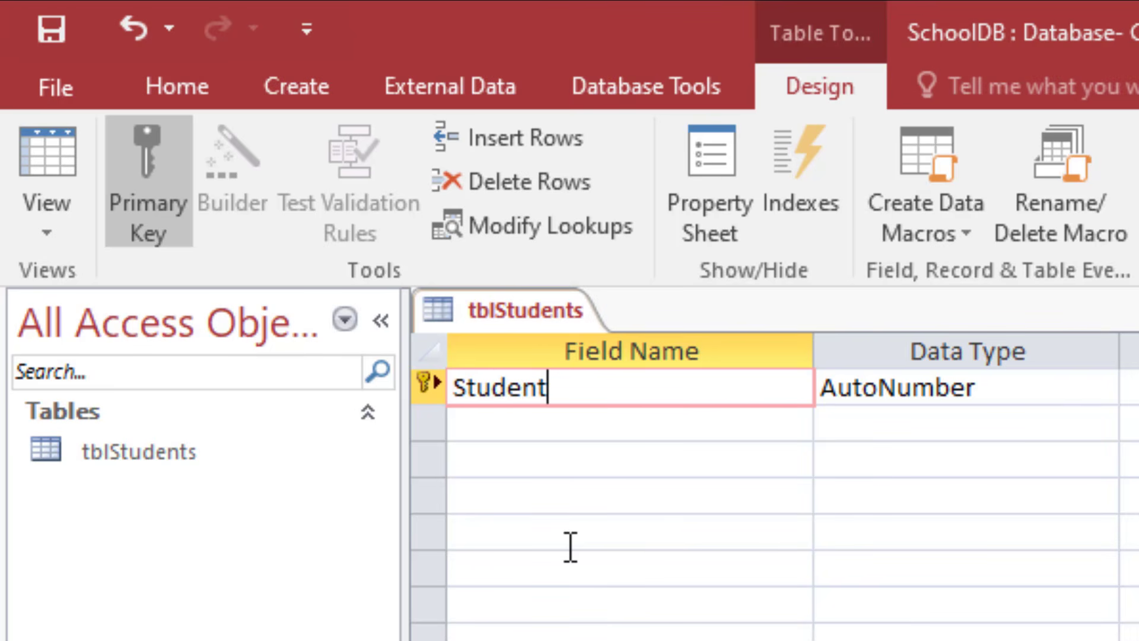
pyautogui.write('ID')
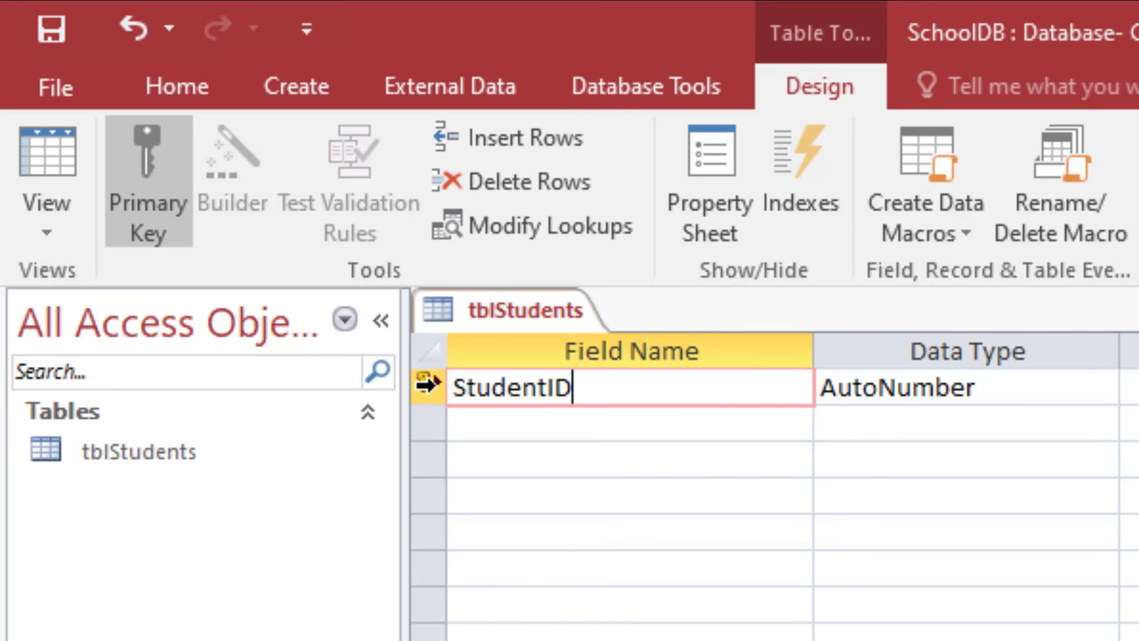
# Step: Remove the primary key designation from the StudentID field
pyautogui.click(434, 384)
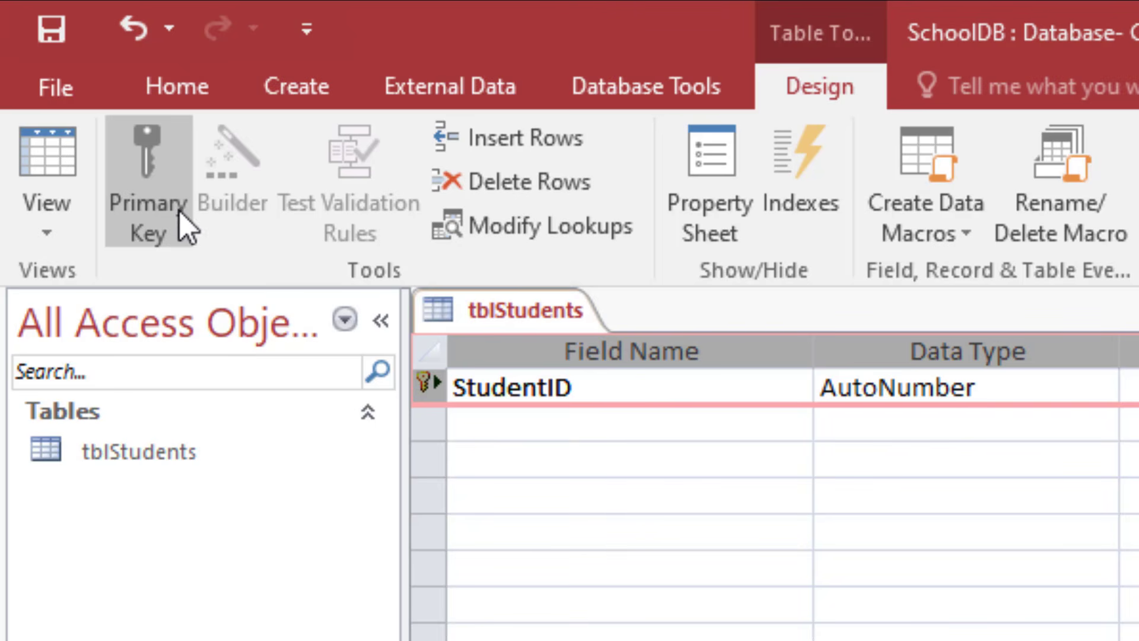
pyautogui.click(161, 194)
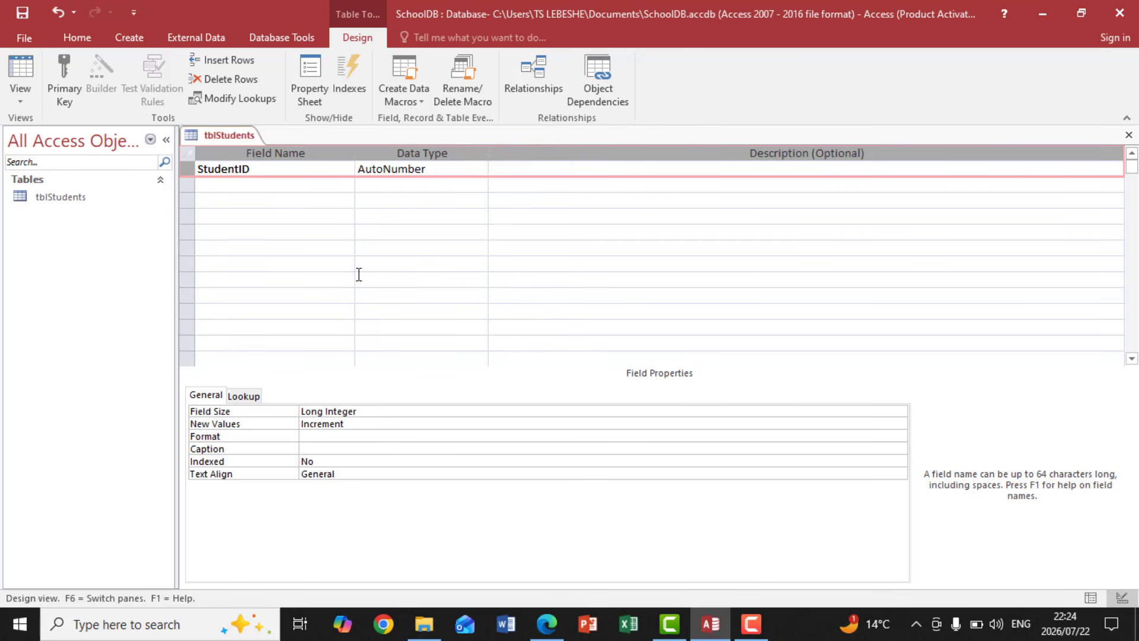
# Step: Add a Short Text field named FirstName below StudentID, checking the field list in DATABASE.pdf
pyautogui.click(231, 185)
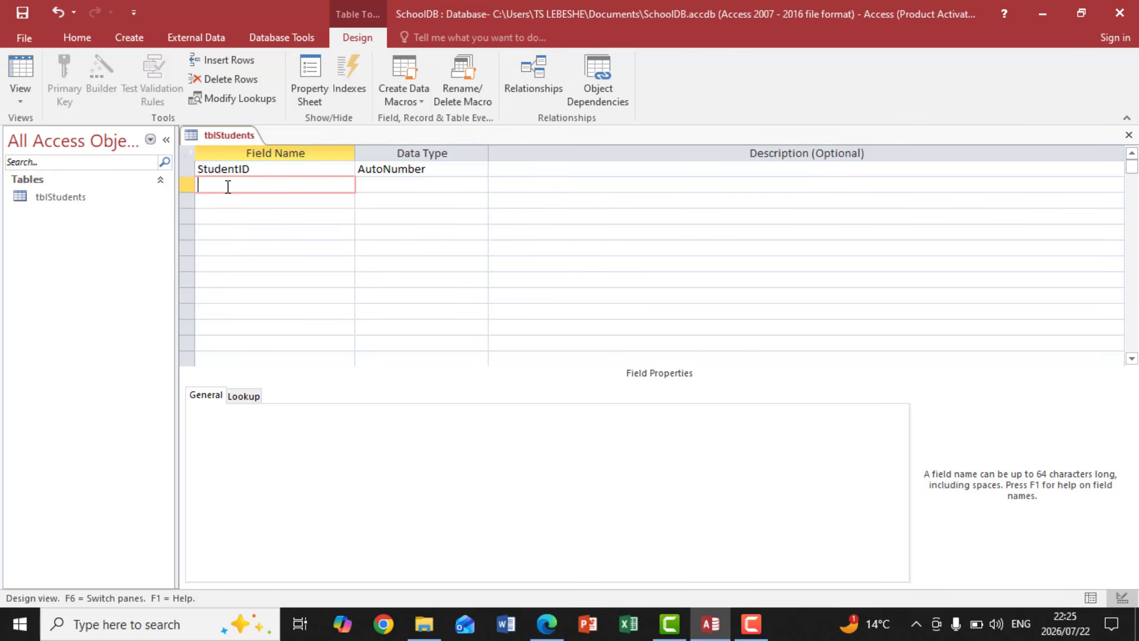
pyautogui.click(546, 624)
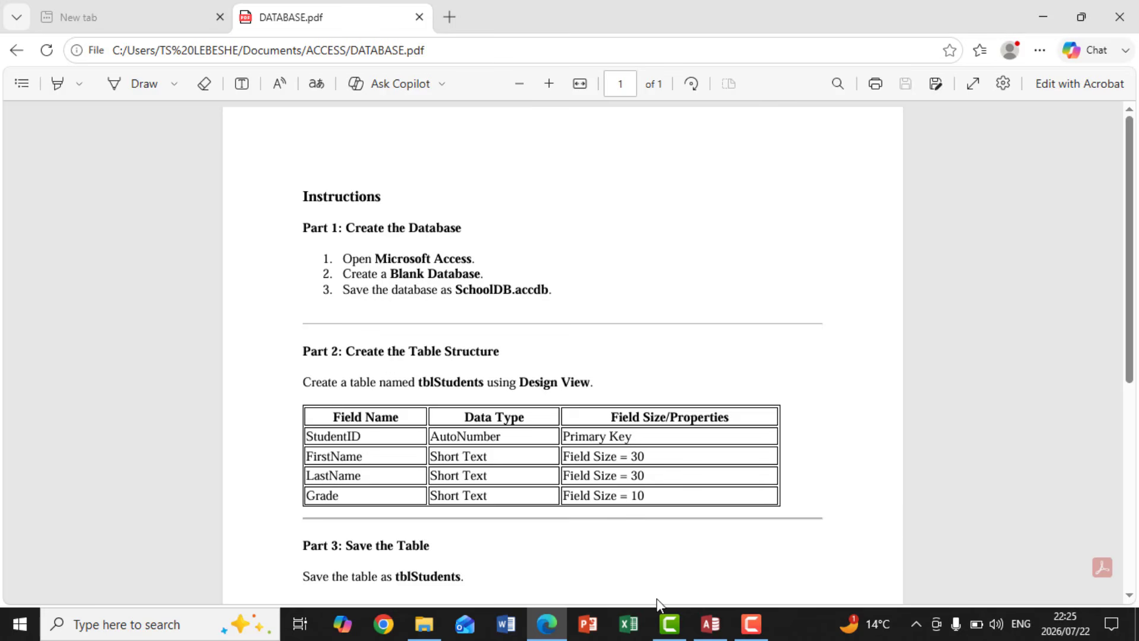
pyautogui.moveTo(711, 634)
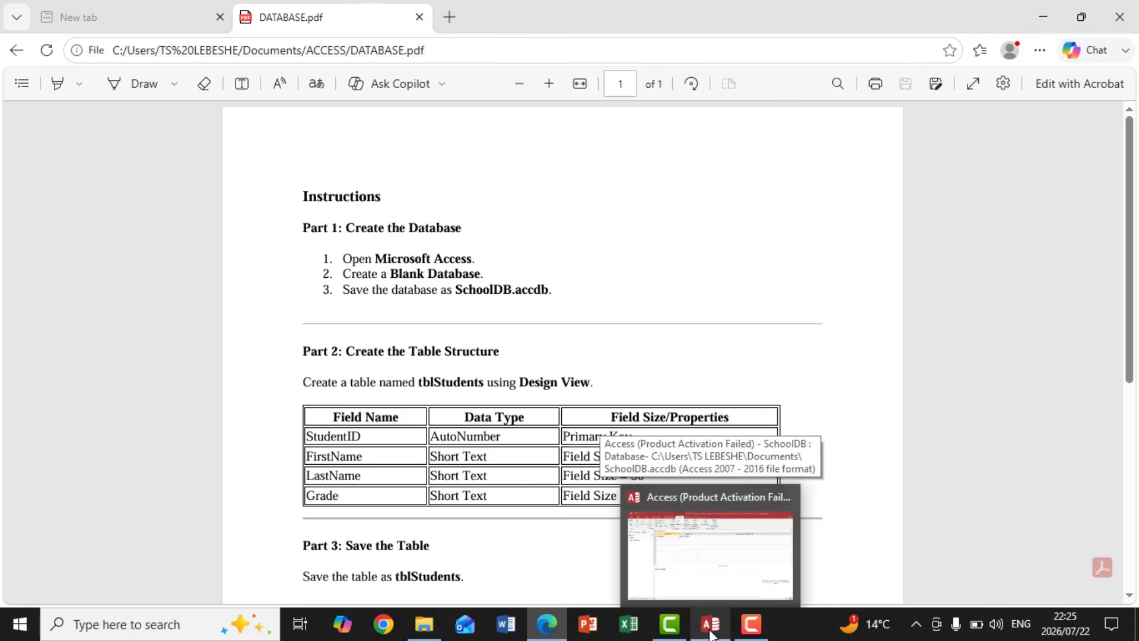
pyautogui.click(711, 634)
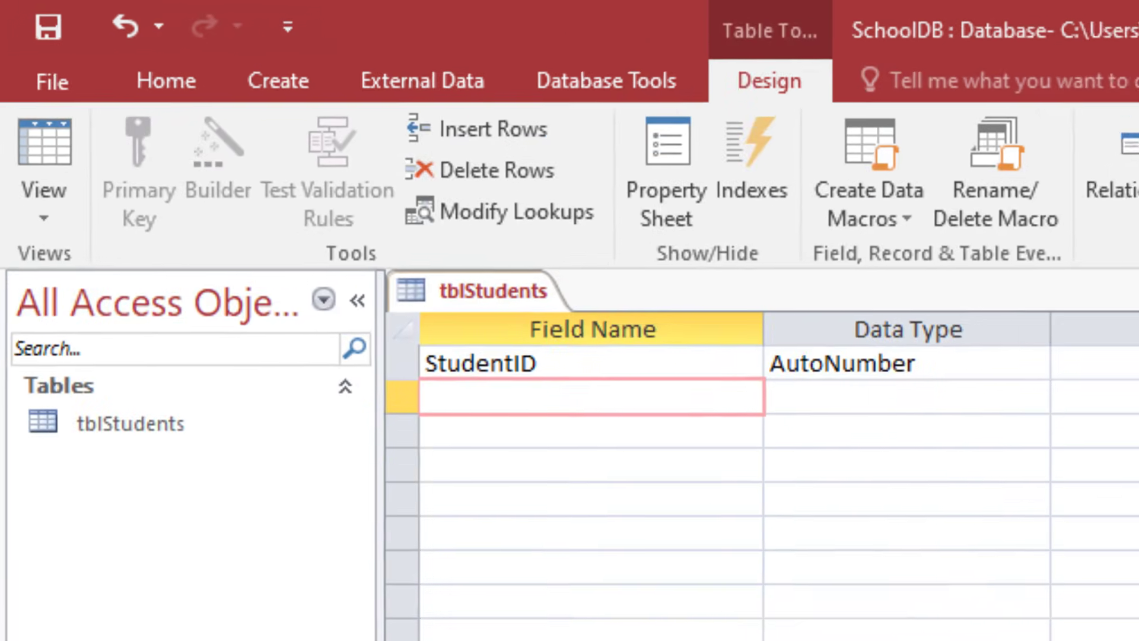
pyautogui.write('FirstName')
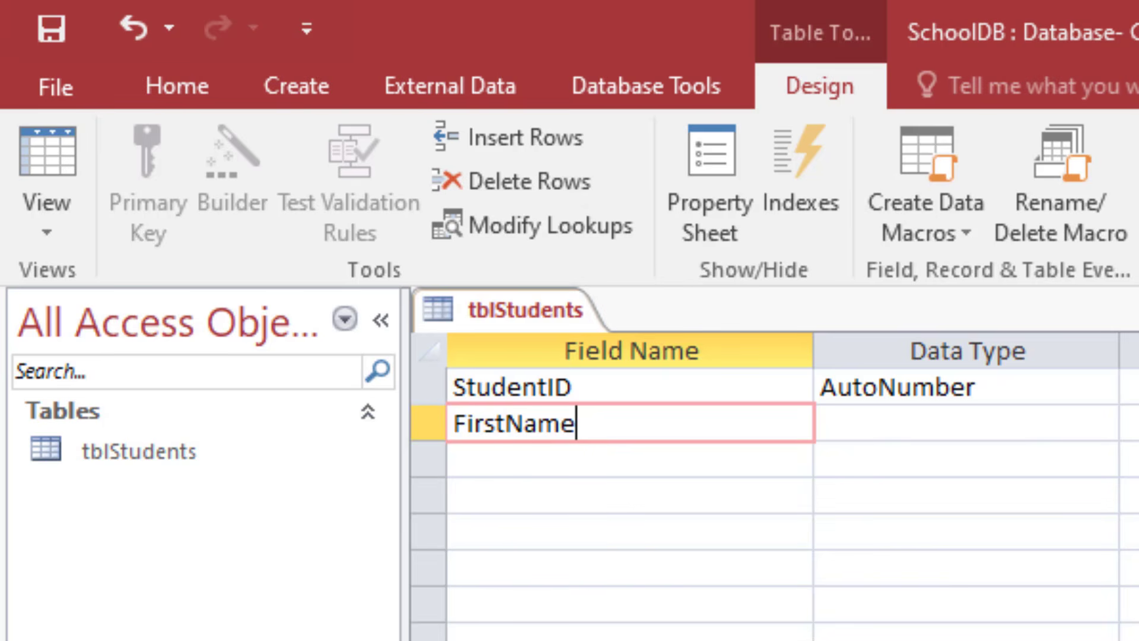
pyautogui.click(506, 473)
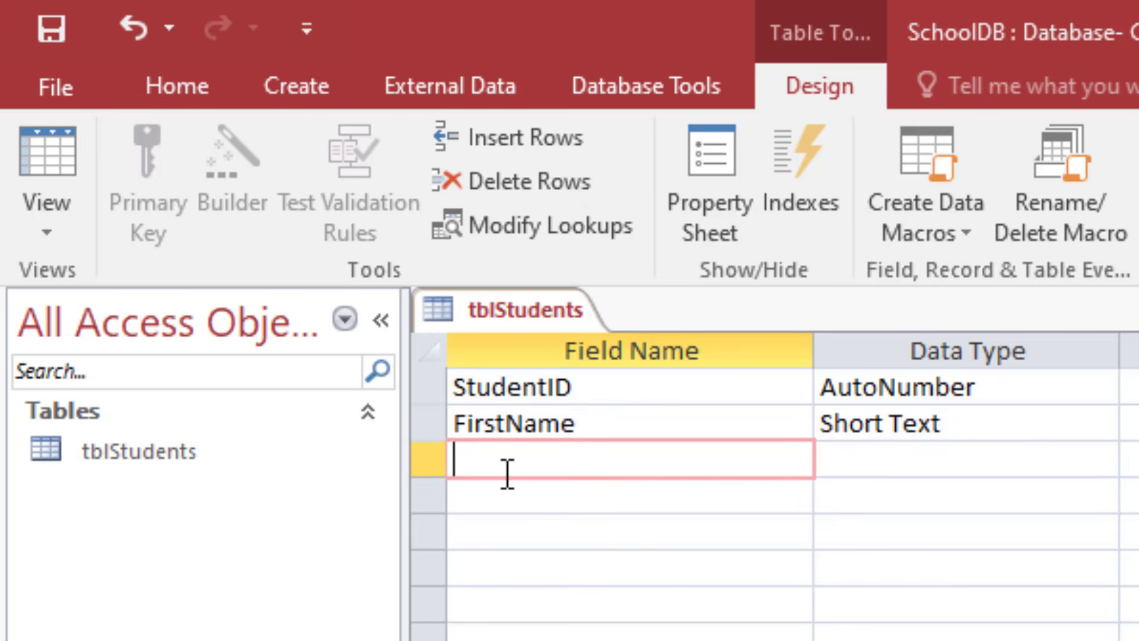
# Step: Add a Short Text field named LastName below FirstName
pyautogui.write('LastName')
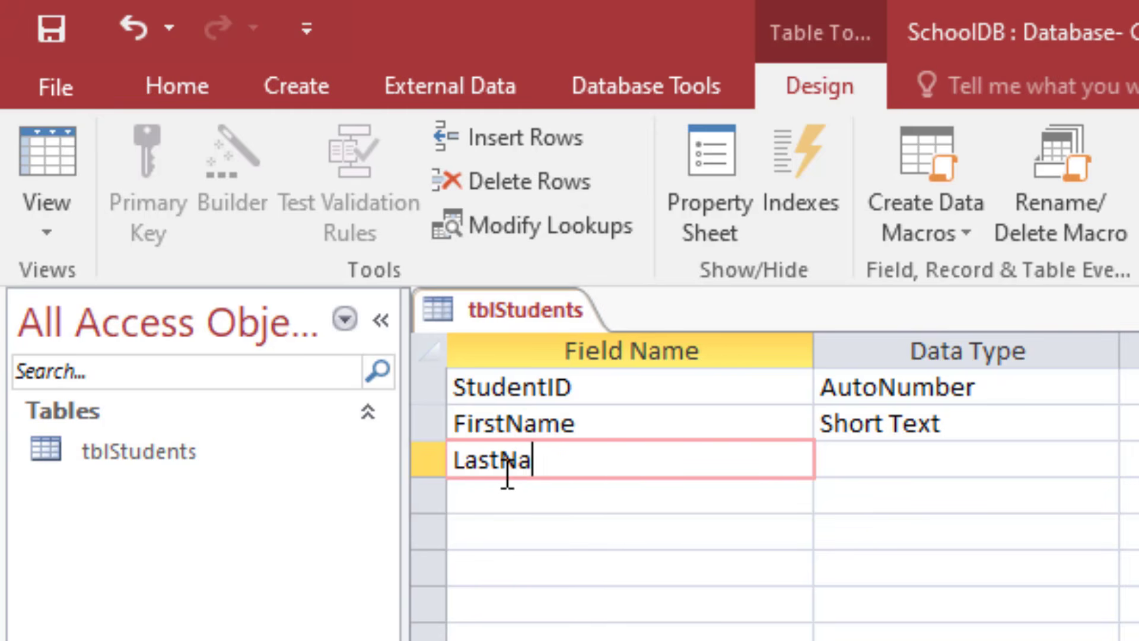
pyautogui.click(506, 497)
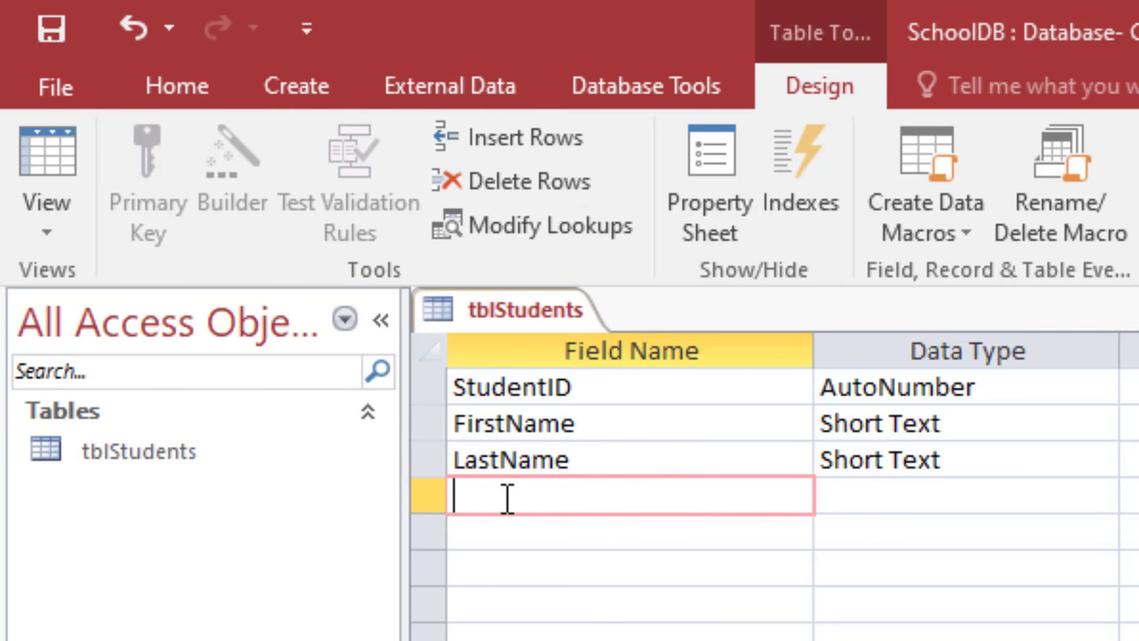
# Step: Add a Short Text field named Grade below LastName and check the structure against the field list in DATABASE.pdf
pyautogui.write('Grade')
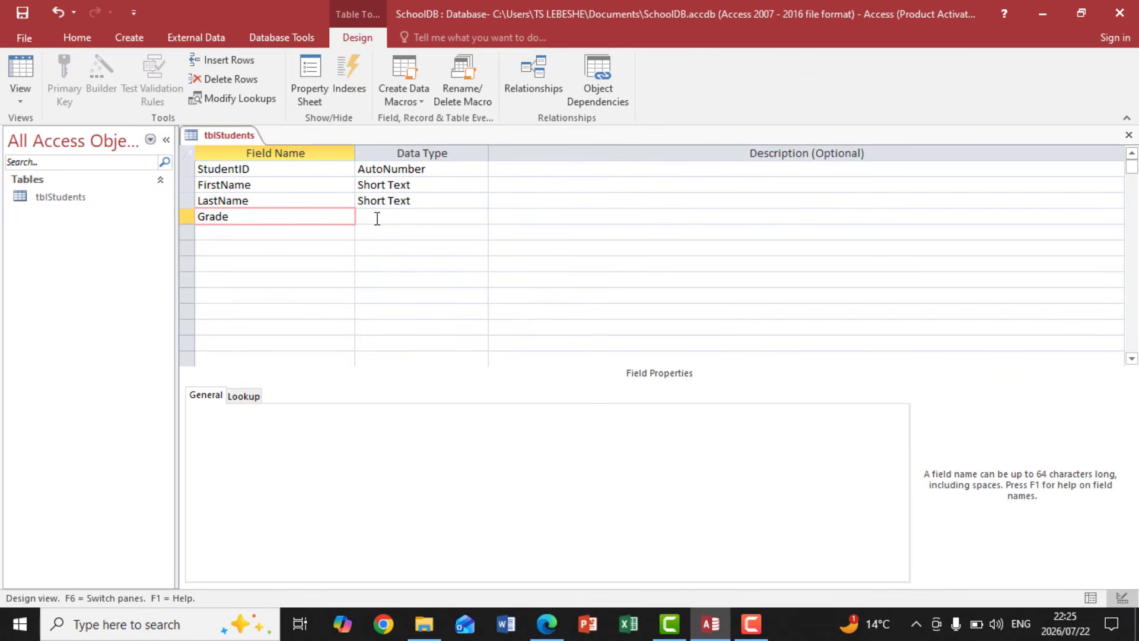
pyautogui.click(446, 256)
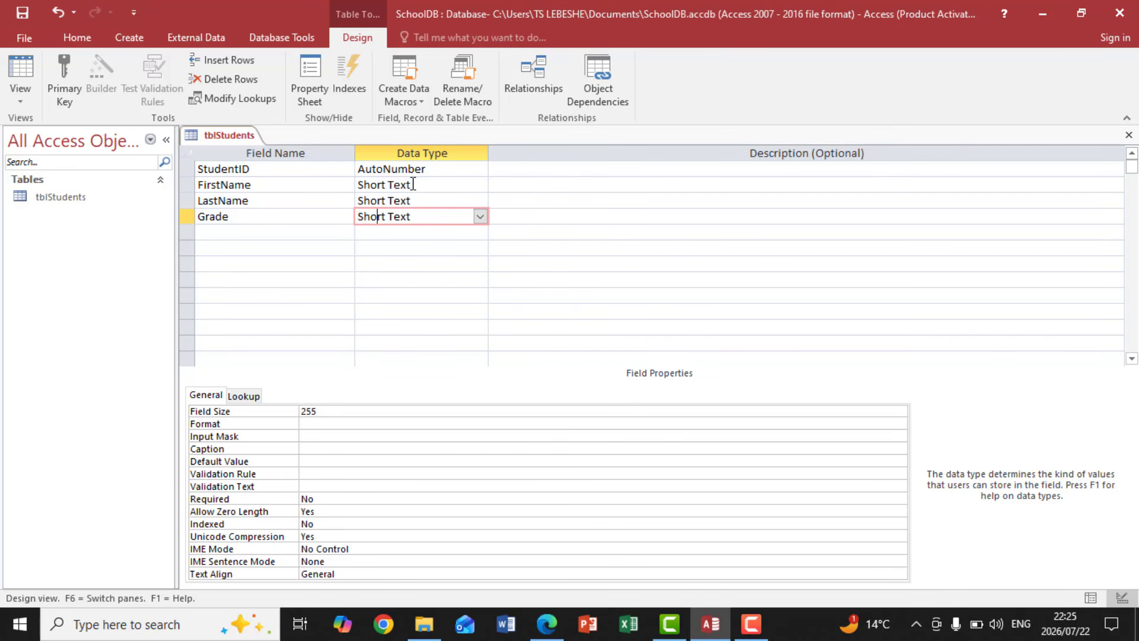
pyautogui.click(556, 625)
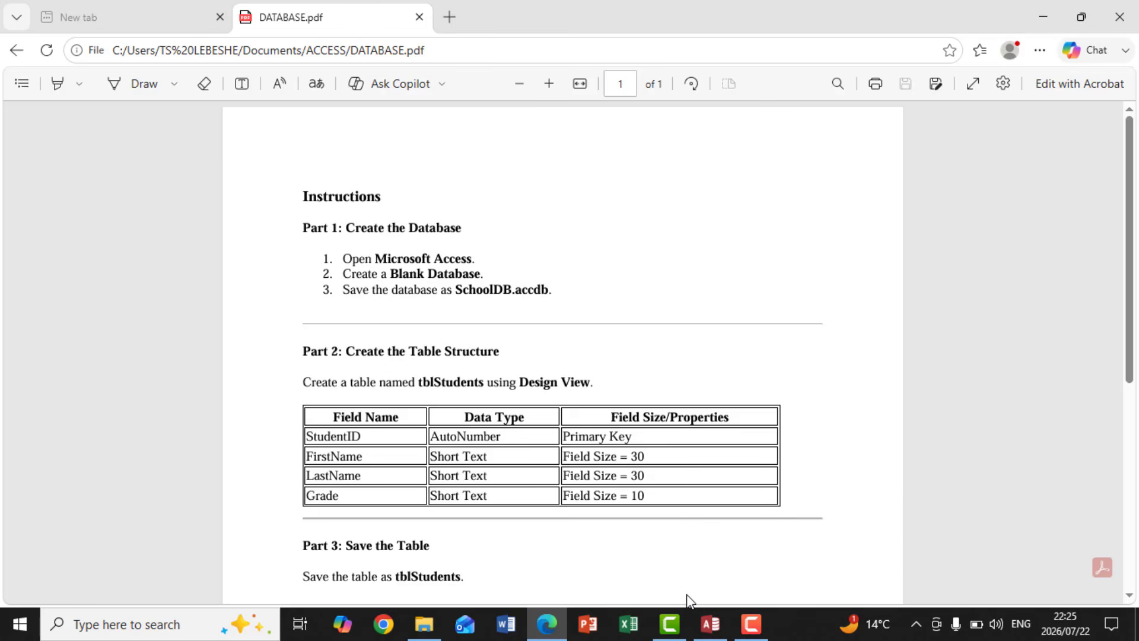
pyautogui.click(710, 626)
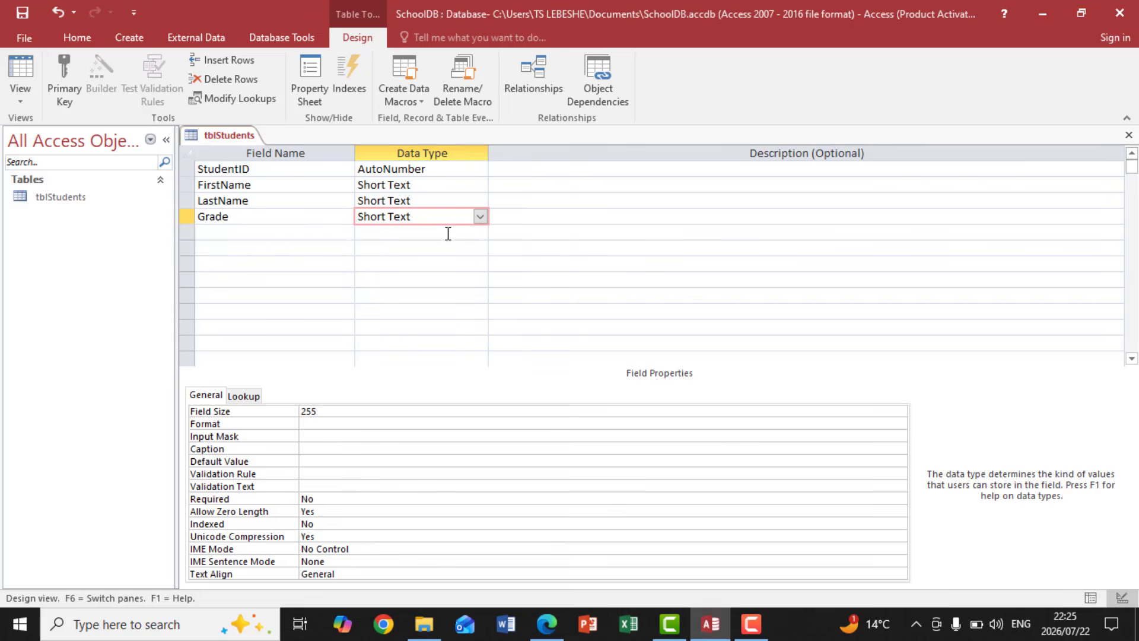
# Step: Review the available data type options for the StudentID and FirstName fields without changing them
pyautogui.click(387, 168)
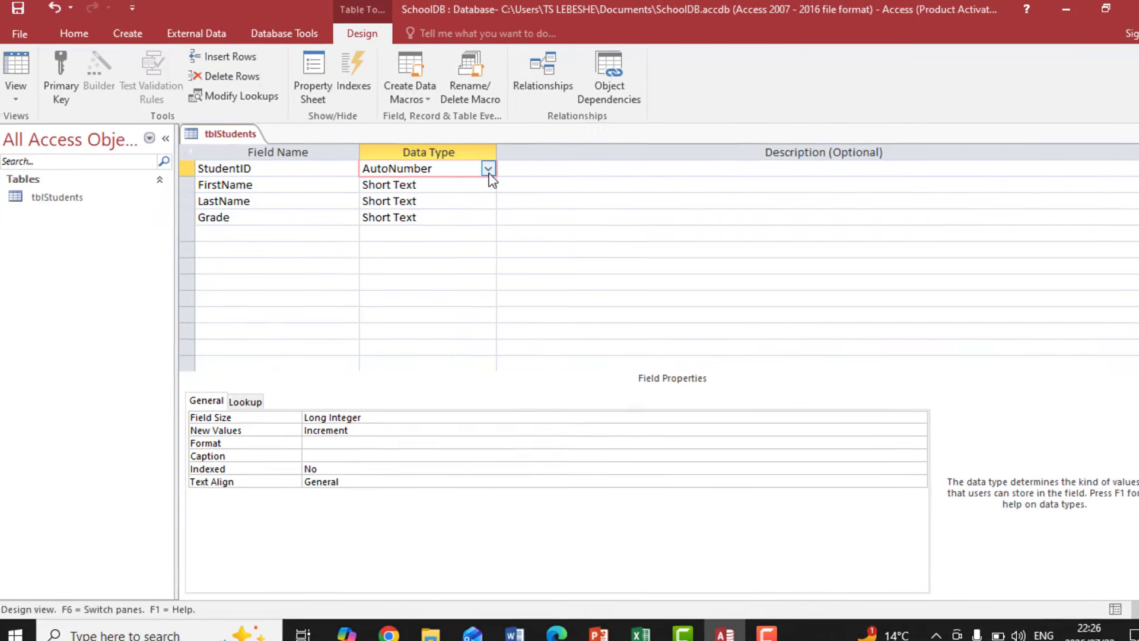
pyautogui.click(481, 172)
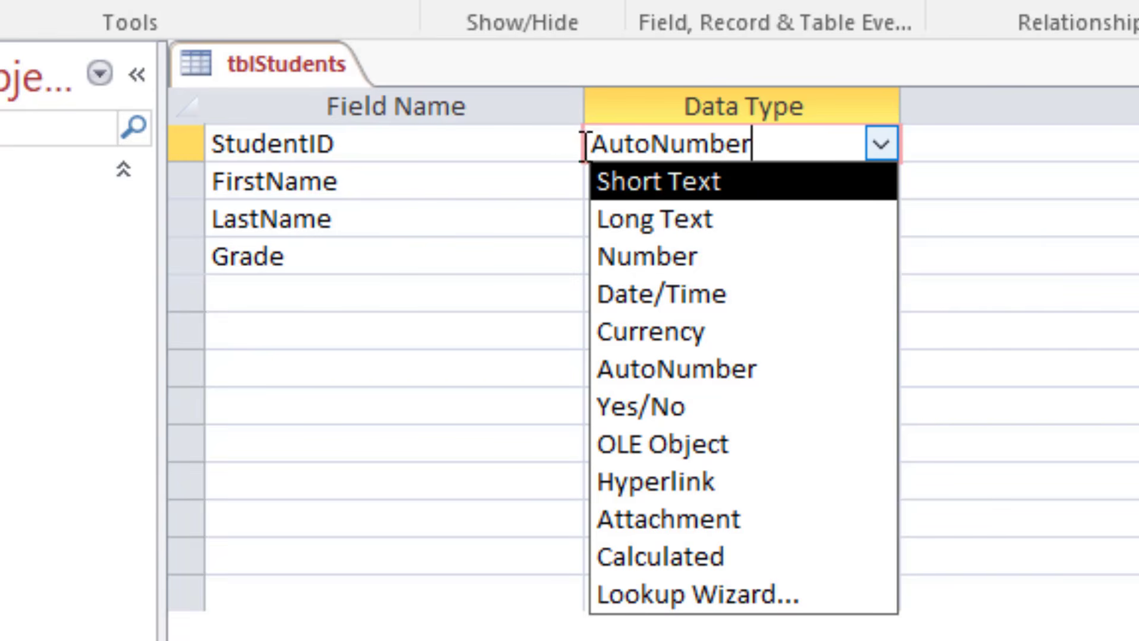
pyautogui.click(553, 178)
pyautogui.click(691, 177)
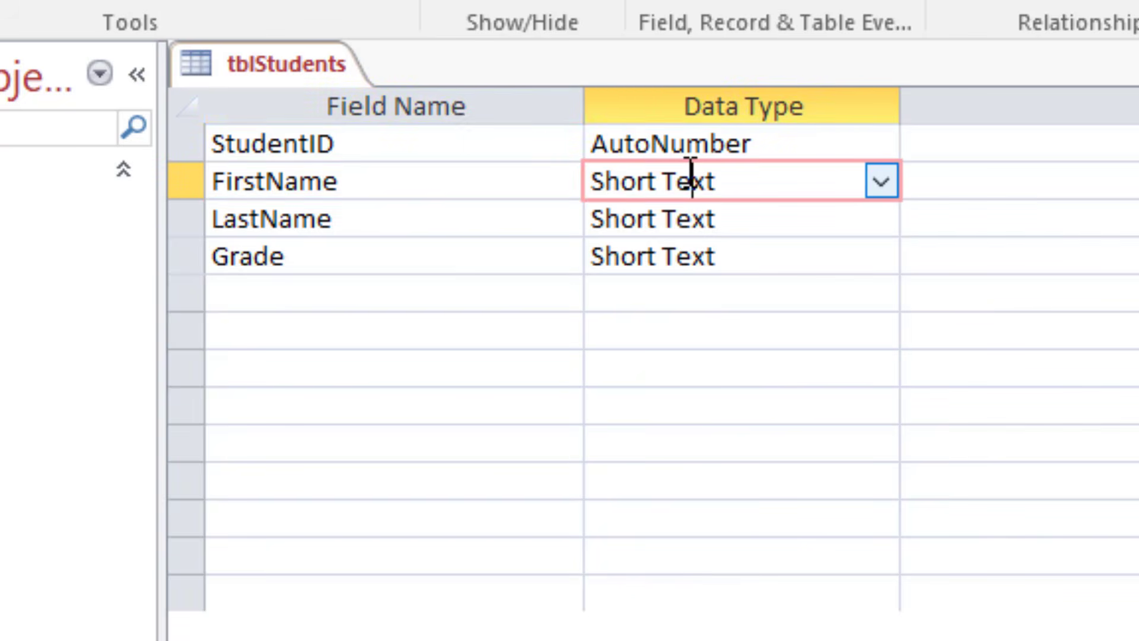
pyautogui.click(878, 185)
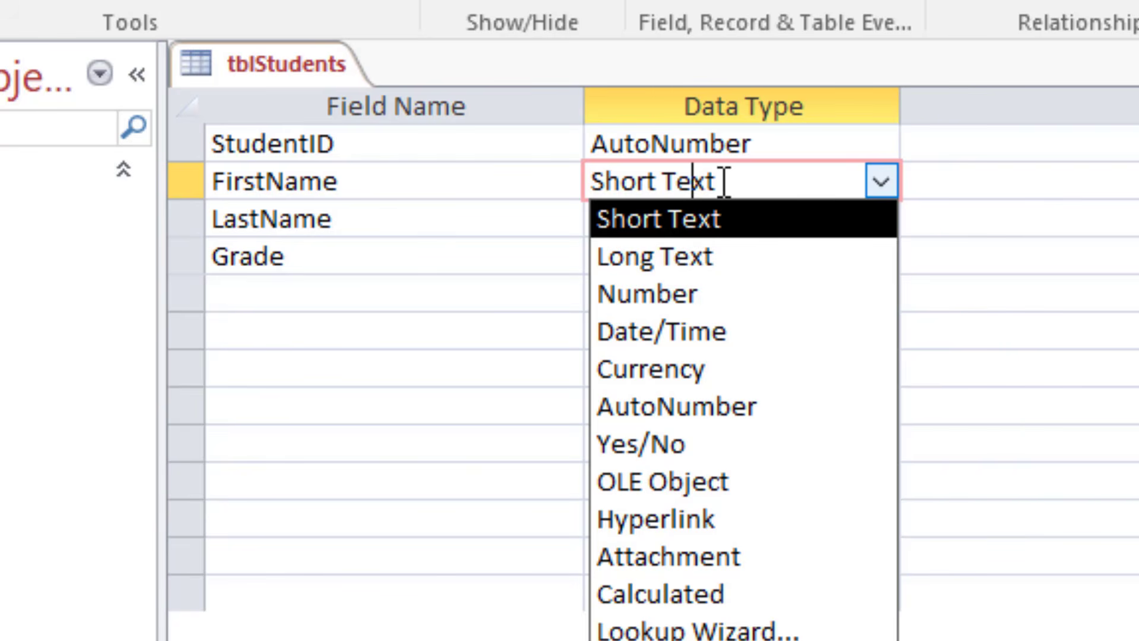
pyautogui.click(569, 181)
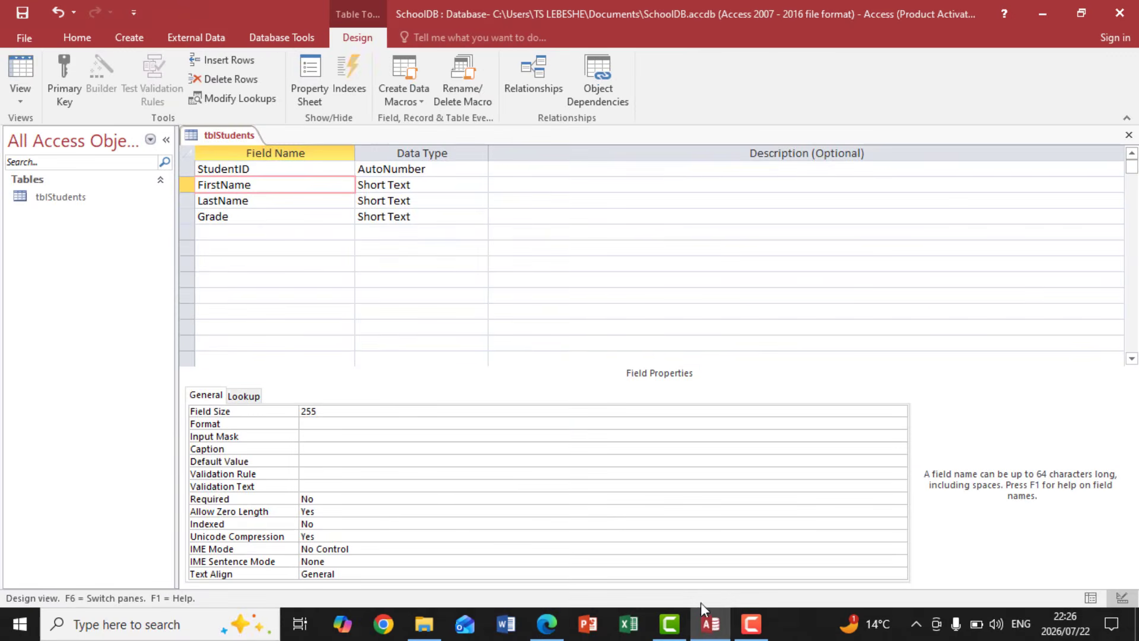
# Step: Set the field size of FirstName to 30, following the field properties listed in DATABASE.pdf
pyautogui.moveTo(709, 617)
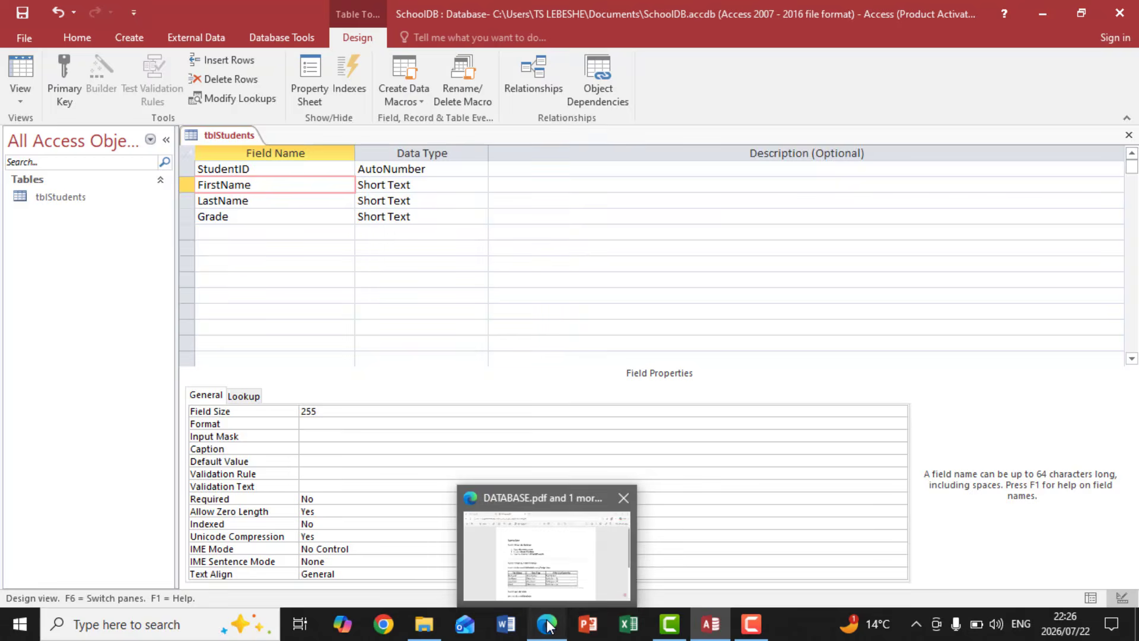
pyautogui.click(623, 499)
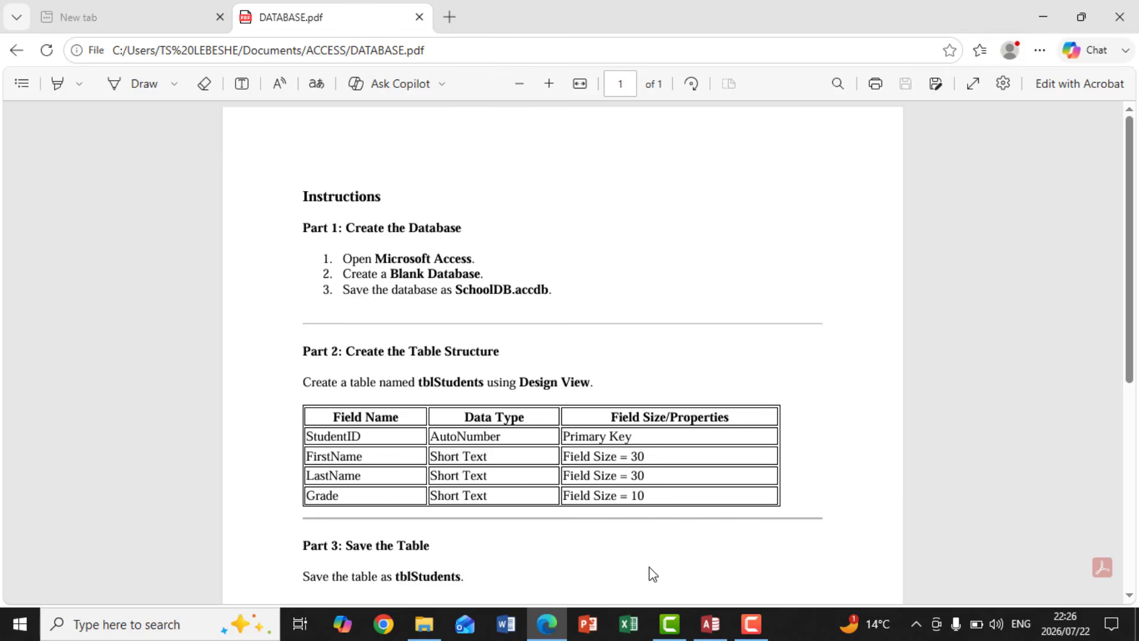
pyautogui.click(711, 623)
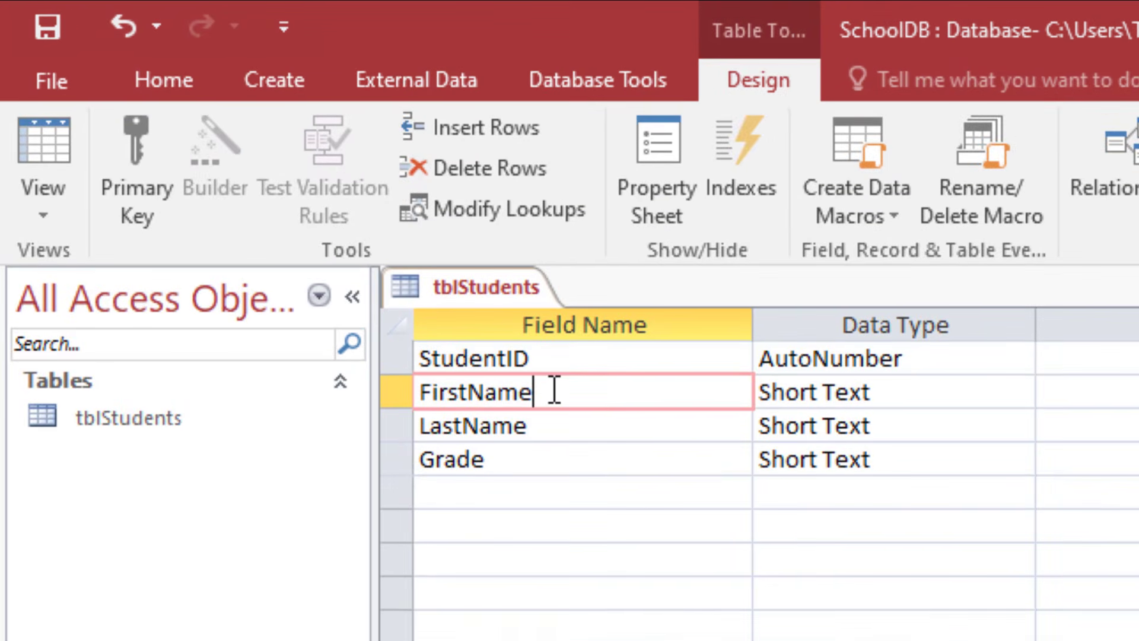
pyautogui.click(544, 426)
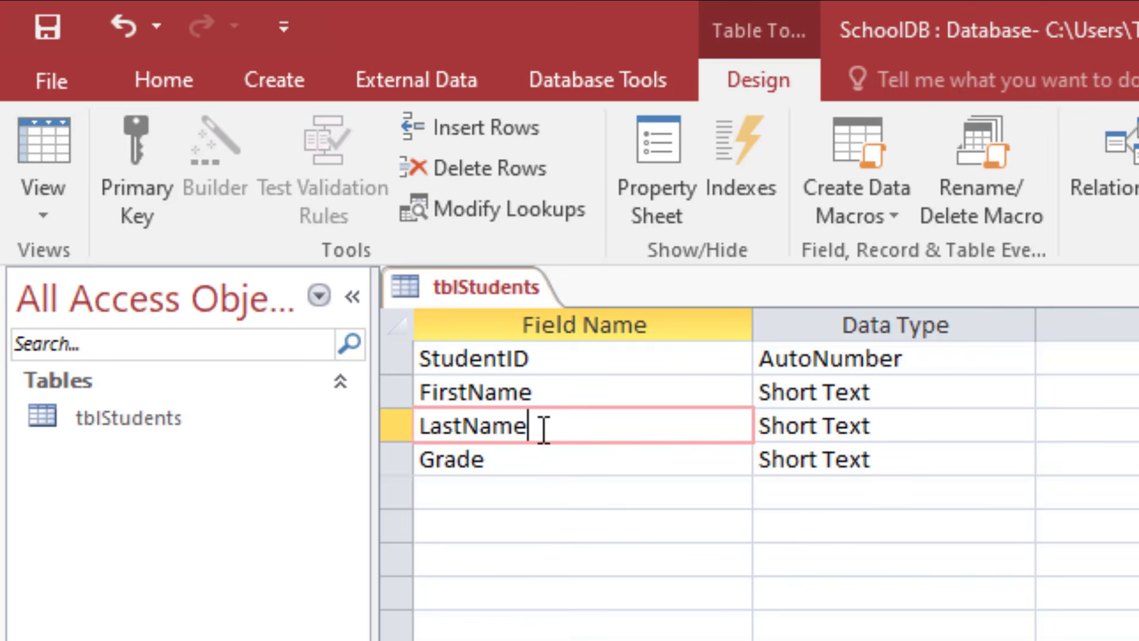
pyautogui.click(529, 465)
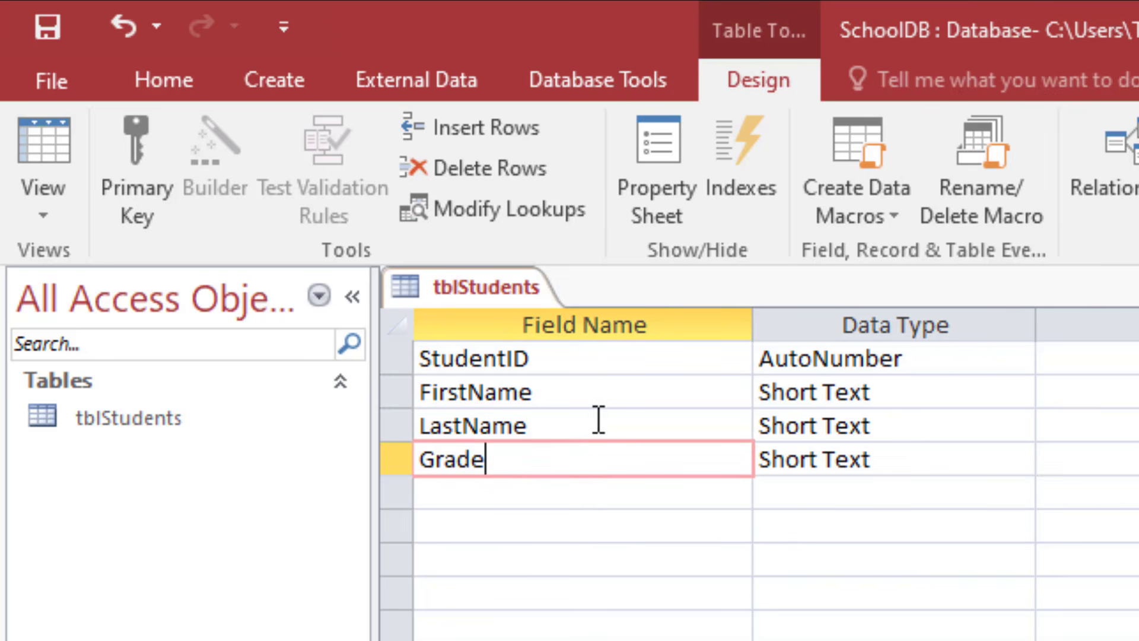
pyautogui.click(581, 390)
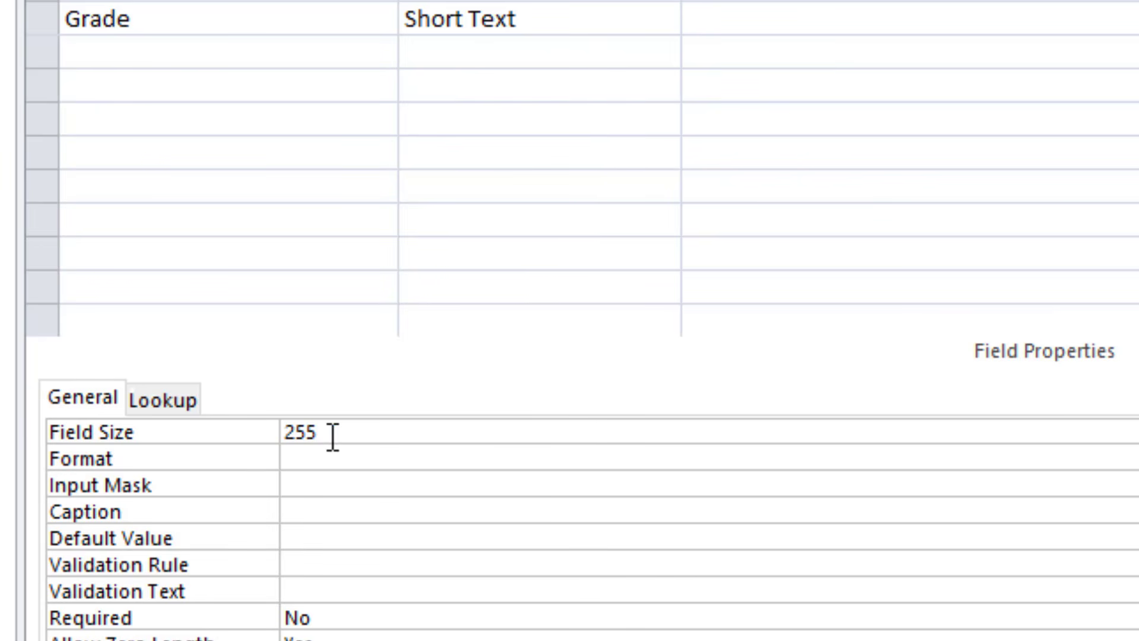
pyautogui.doubleClick(308, 439)
pyautogui.write('30')
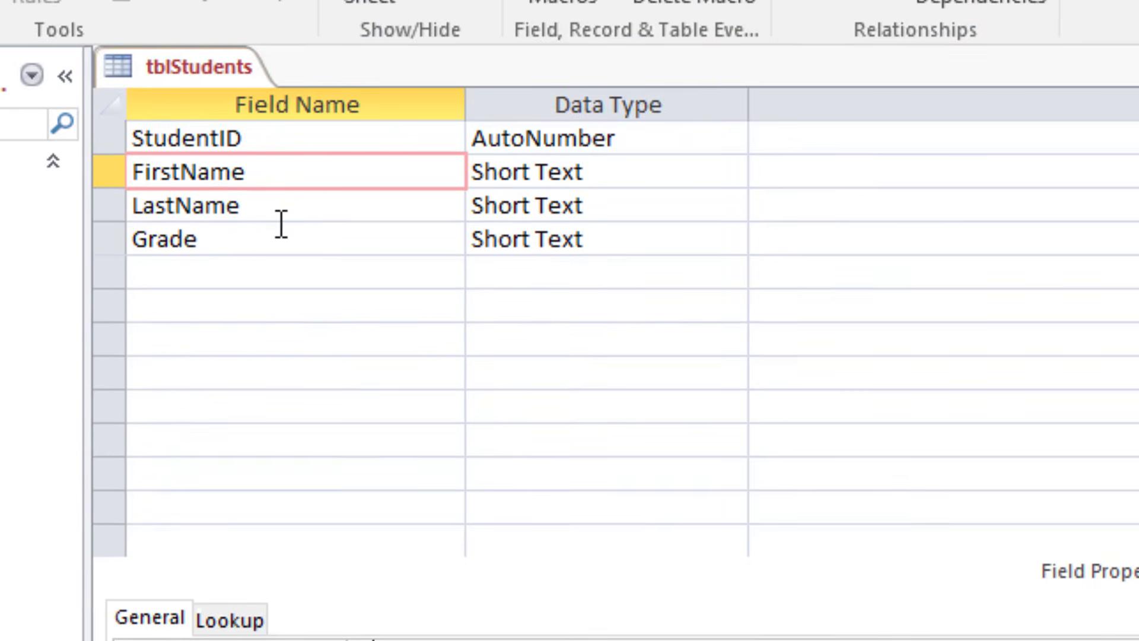
# Step: Set the field size of LastName to 30
pyautogui.click(248, 205)
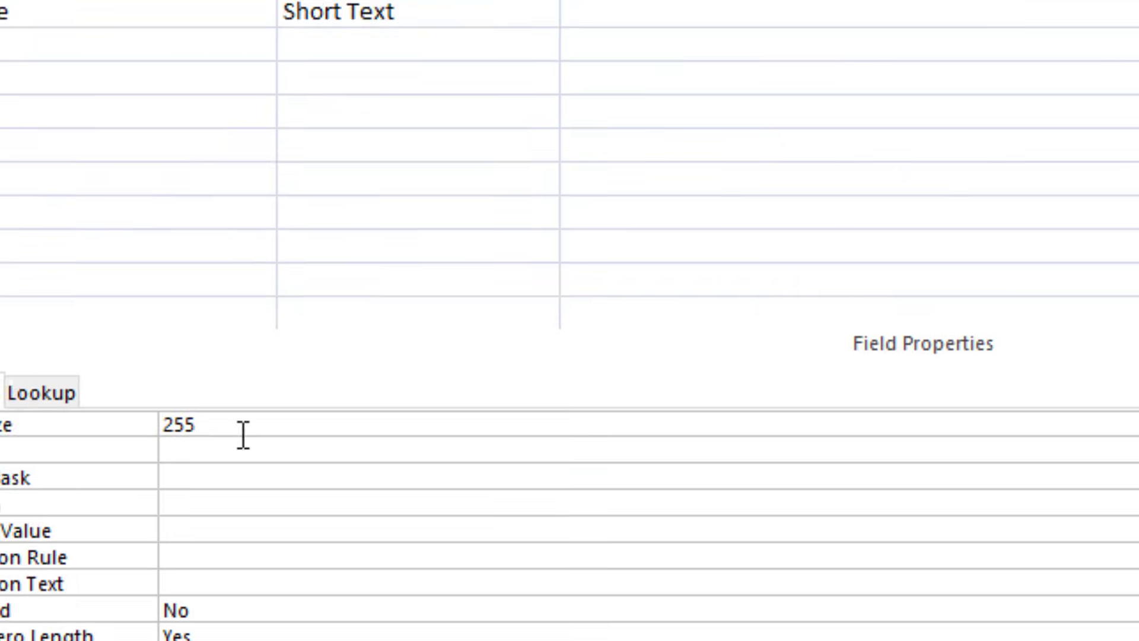
pyautogui.doubleClick(135, 373)
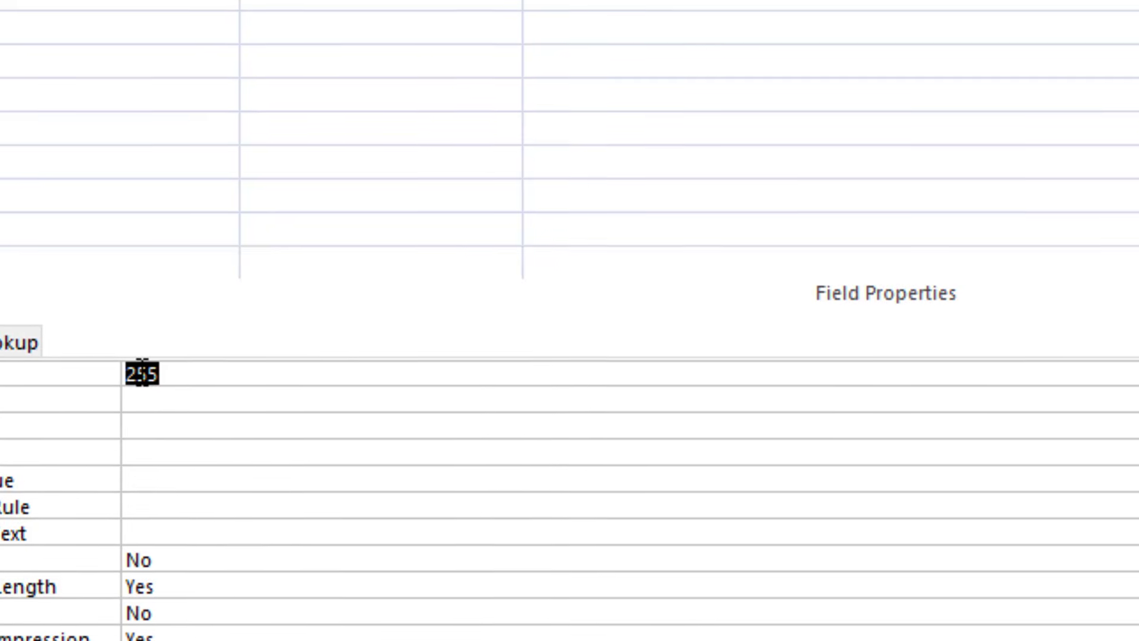
pyautogui.write('30')
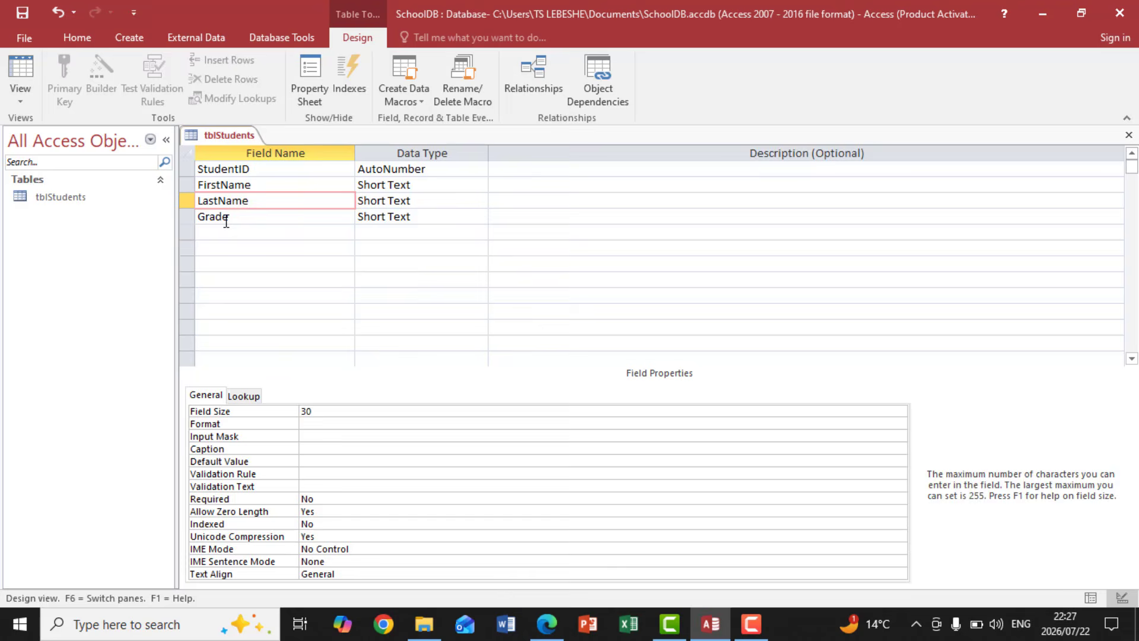
# Step: Set the field size of Grade to 10 and check the field properties against DATABASE.pdf
pyautogui.click(226, 220)
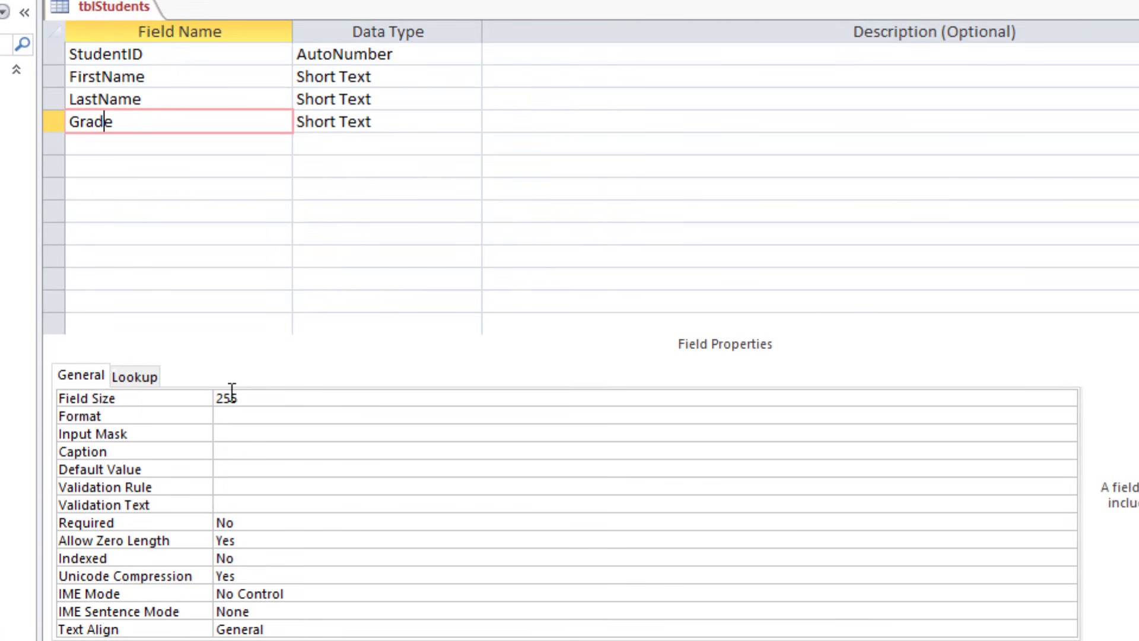
pyautogui.doubleClick(229, 404)
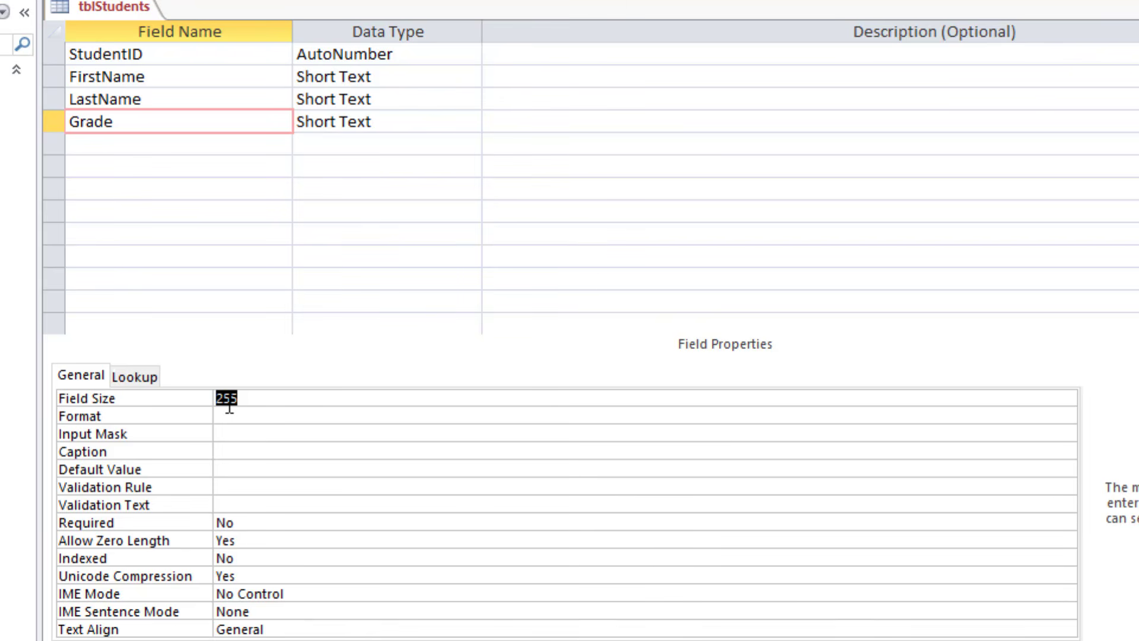
pyautogui.write('10')
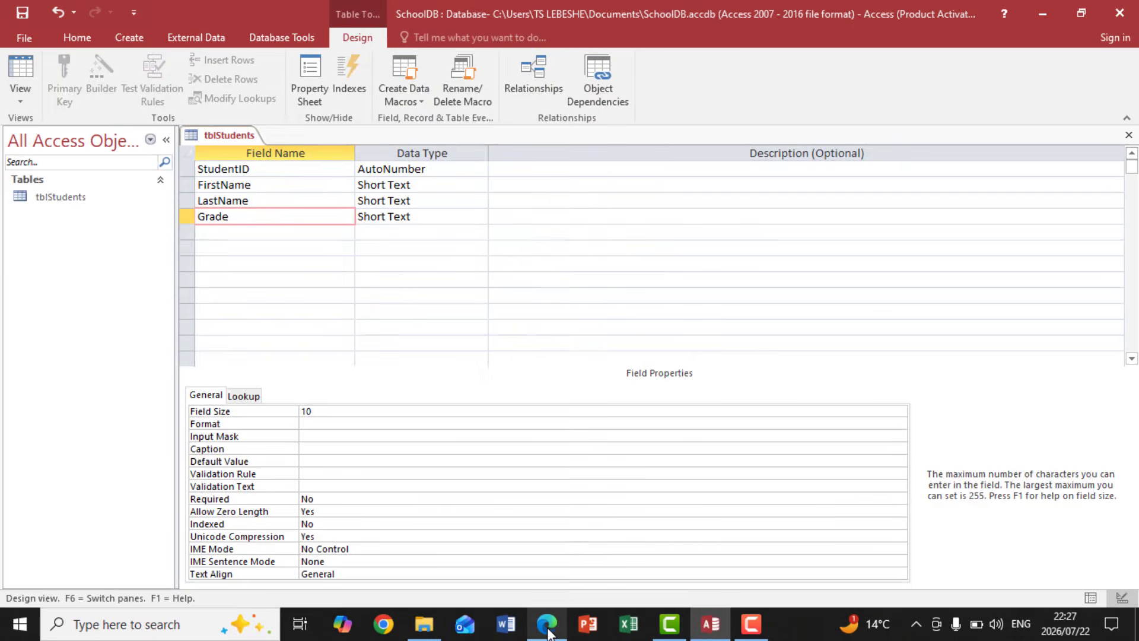
pyautogui.click(547, 624)
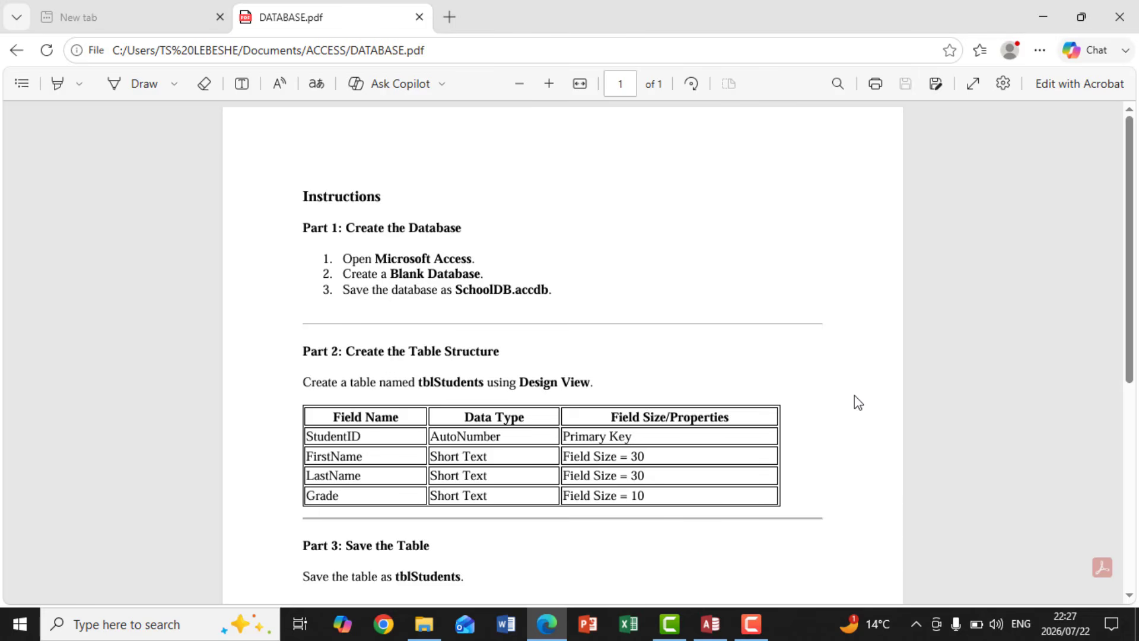
pyautogui.click(711, 624)
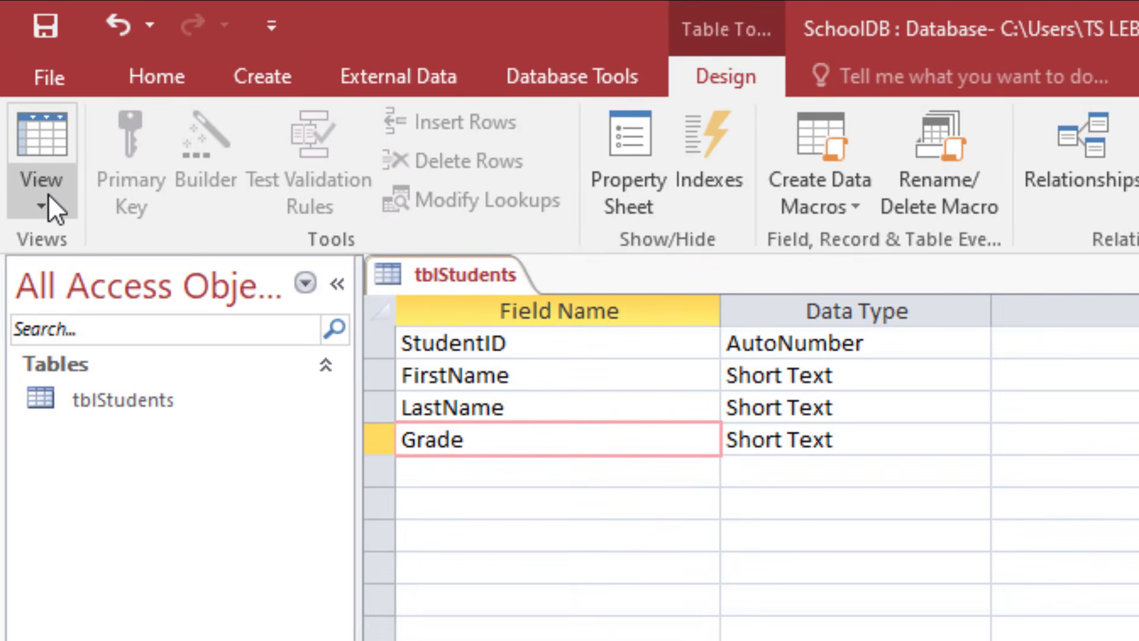
# Step: Switch tblStudents to Datasheet View, saving the table design
pyautogui.click(46, 196)
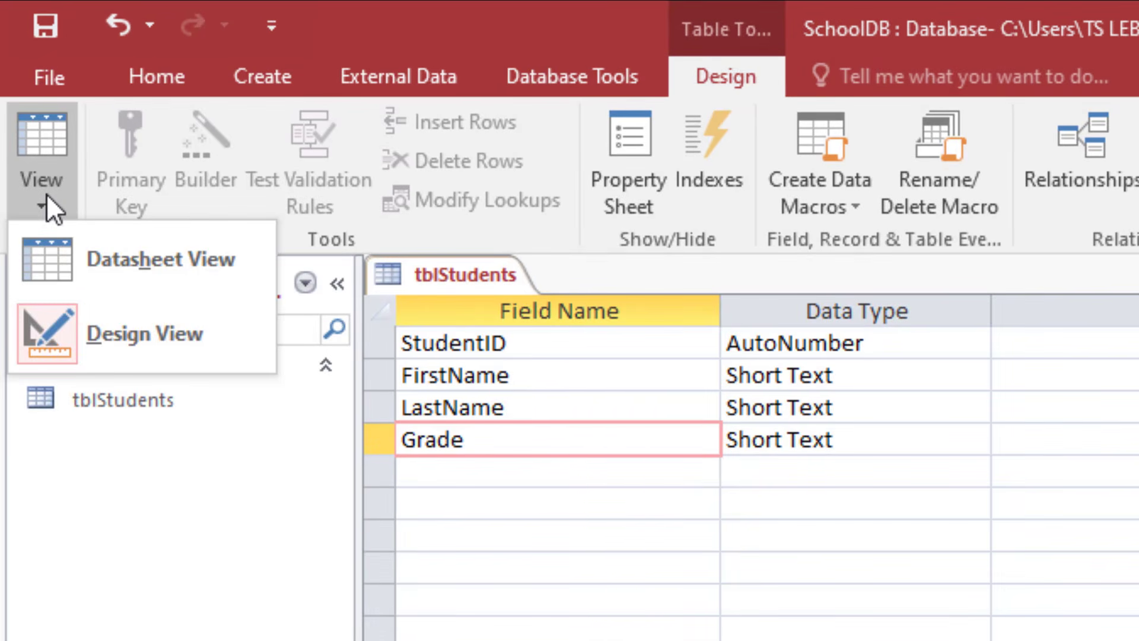
pyautogui.click(78, 264)
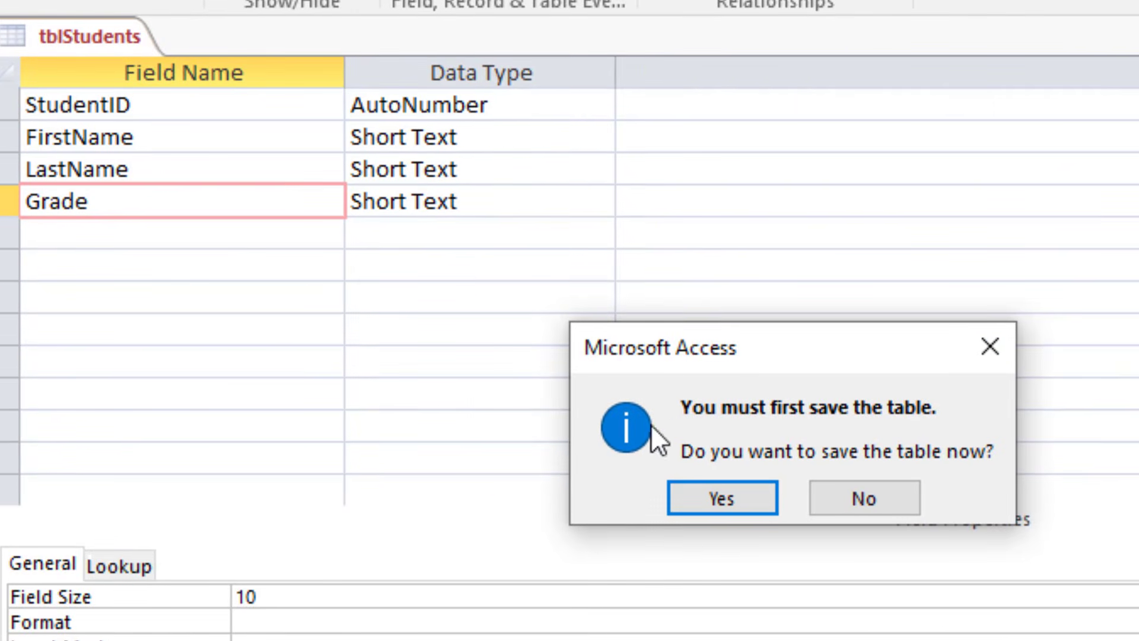
pyautogui.click(706, 487)
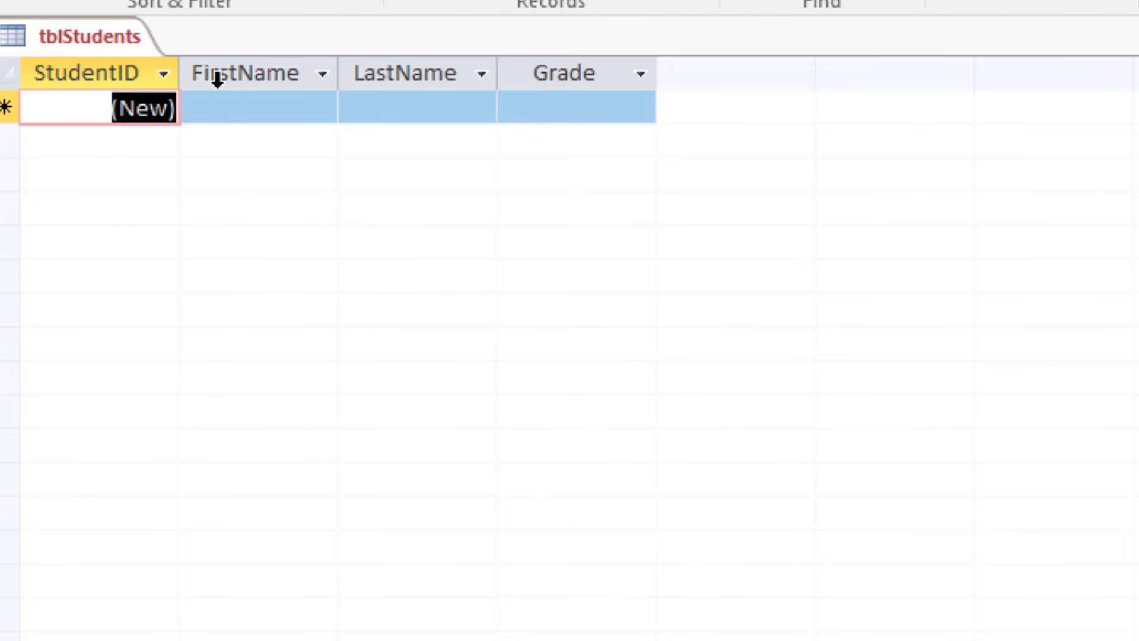
# Step: Widen the StudentID, FirstName, LastName and Grade columns in the tblStudents datasheet
pyautogui.moveTo(178, 71); pyautogui.dragTo(215, 90)
pyautogui.moveTo(375, 77); pyautogui.dragTo(414, 73)
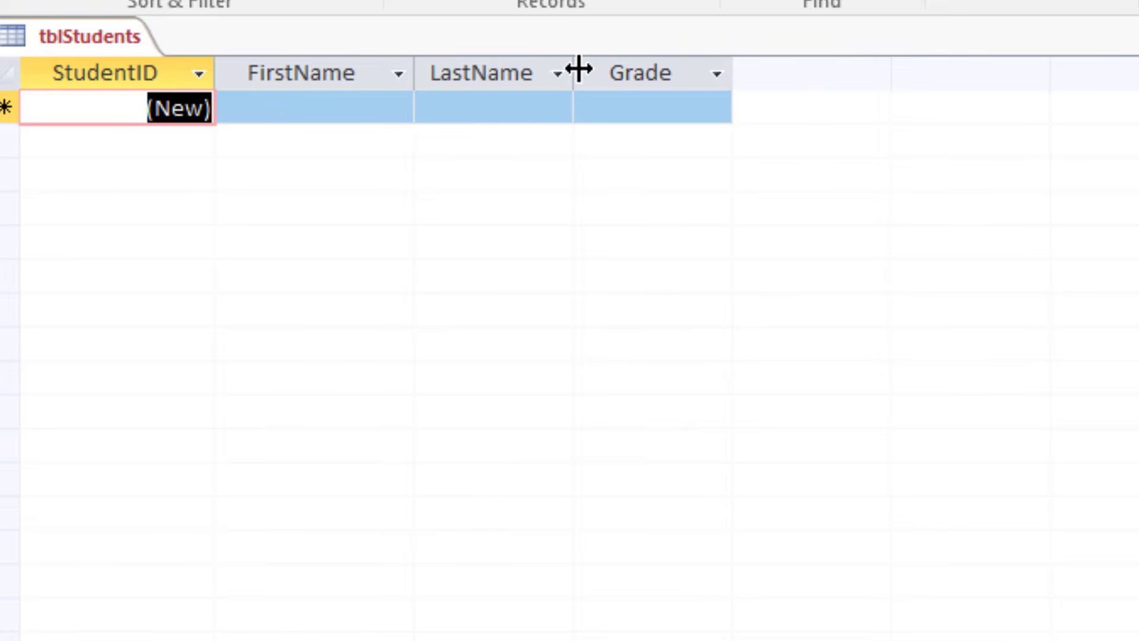
pyautogui.moveTo(575, 71); pyautogui.dragTo(602, 70)
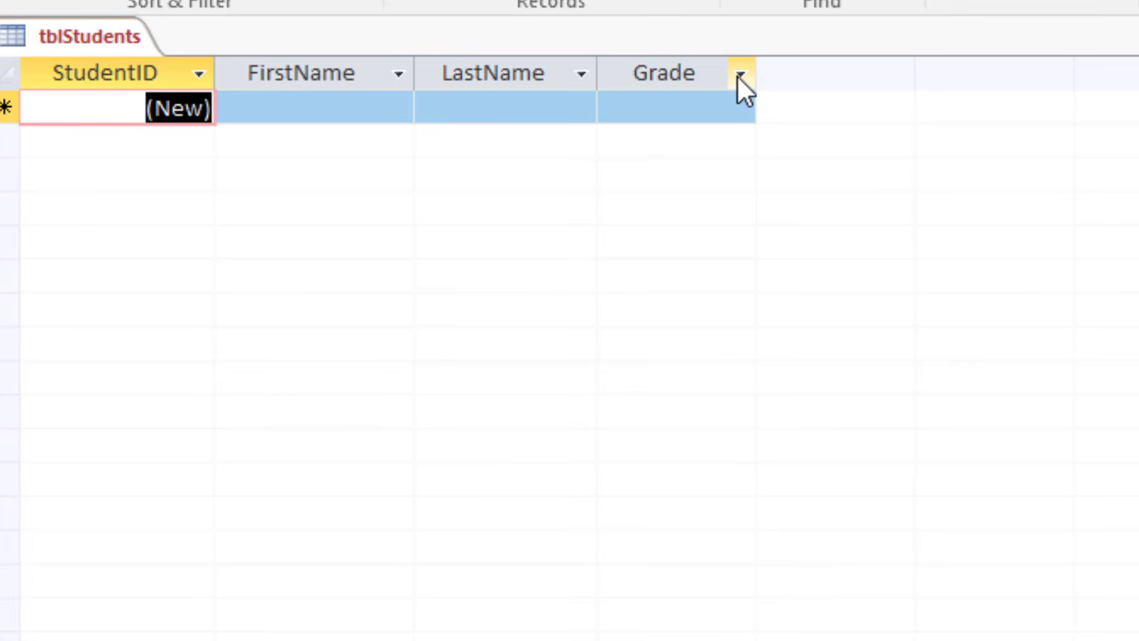
pyautogui.moveTo(760, 75); pyautogui.dragTo(811, 72)
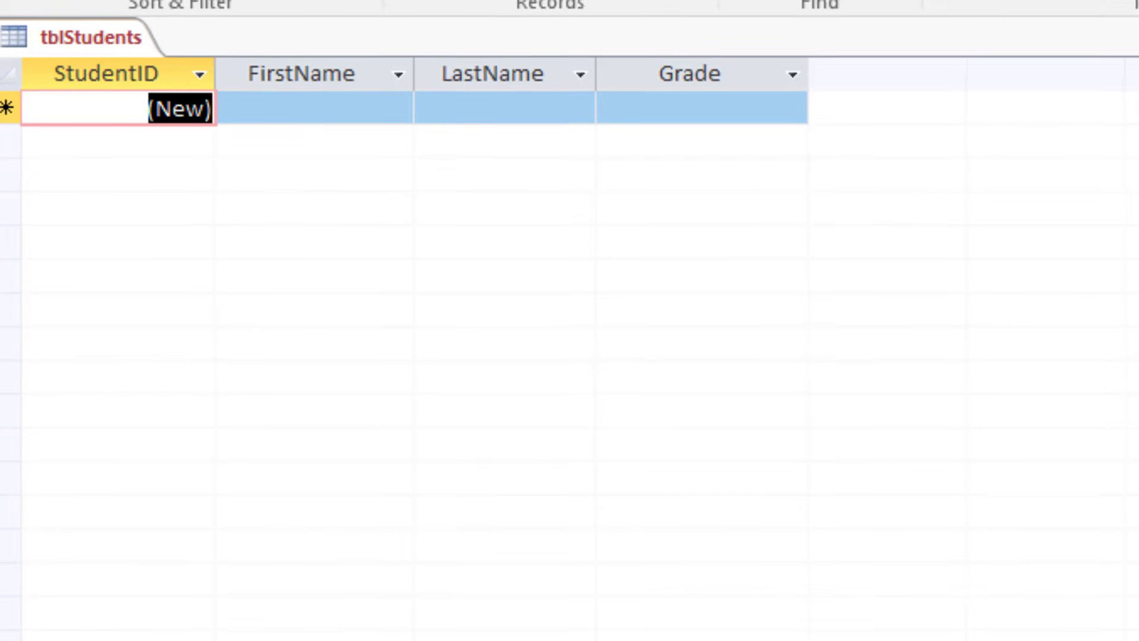
# Step: Read the instructions in Part 4 of DATABASE.pdf on printing the table structure with the Database Documenter
pyautogui.click(546, 622)
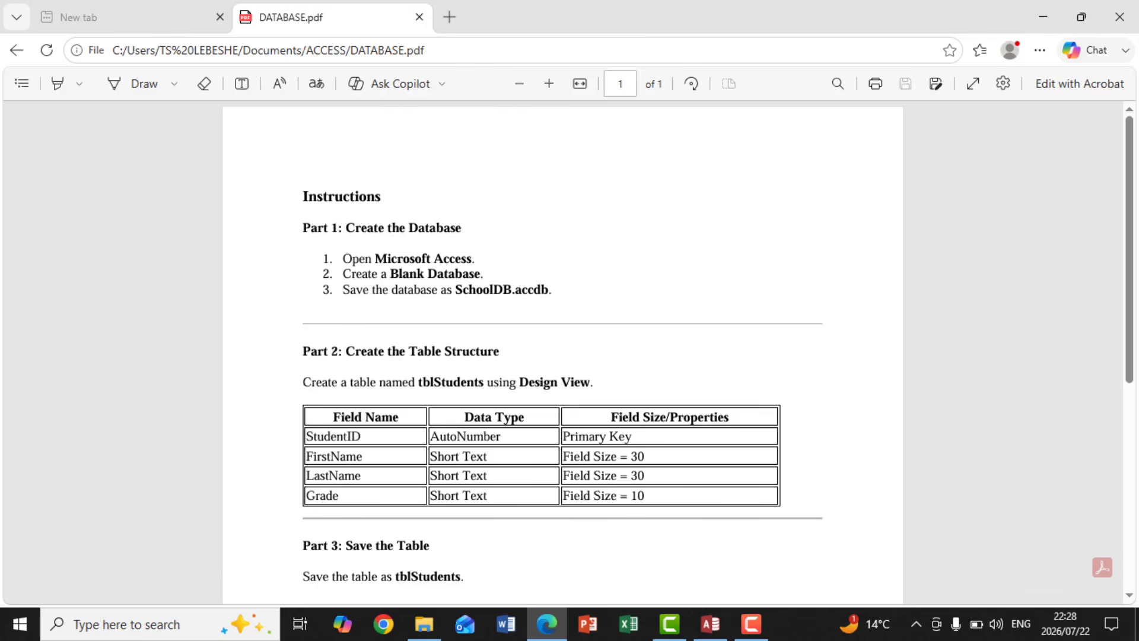
pyautogui.moveTo(1131, 354); pyautogui.dragTo(1135, 443)
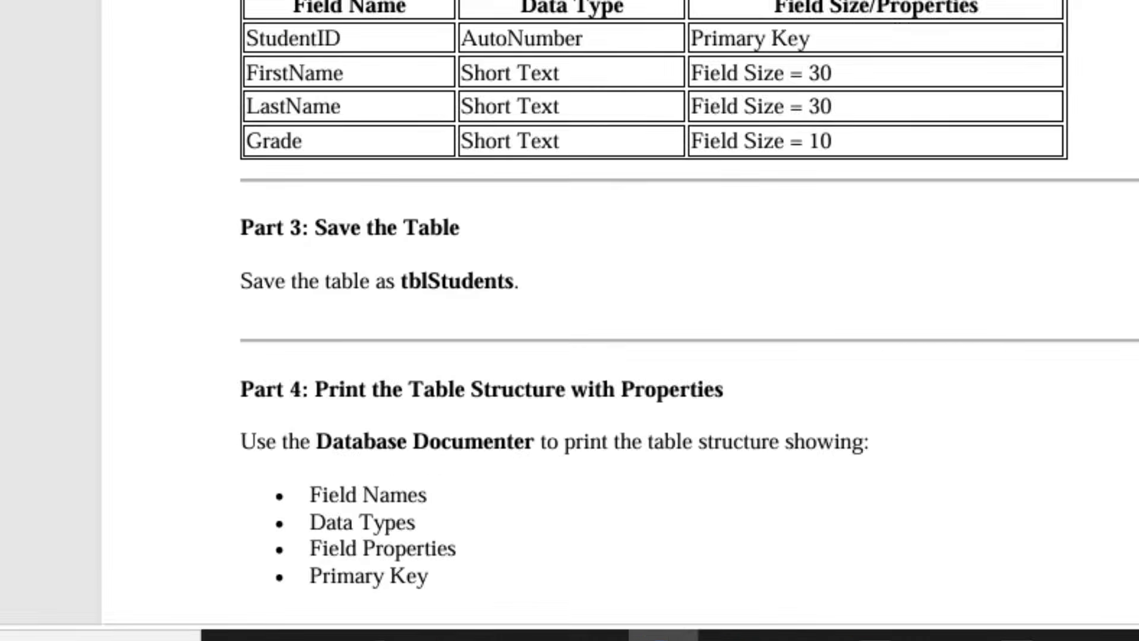
pyautogui.scroll(-2, 617, 315)
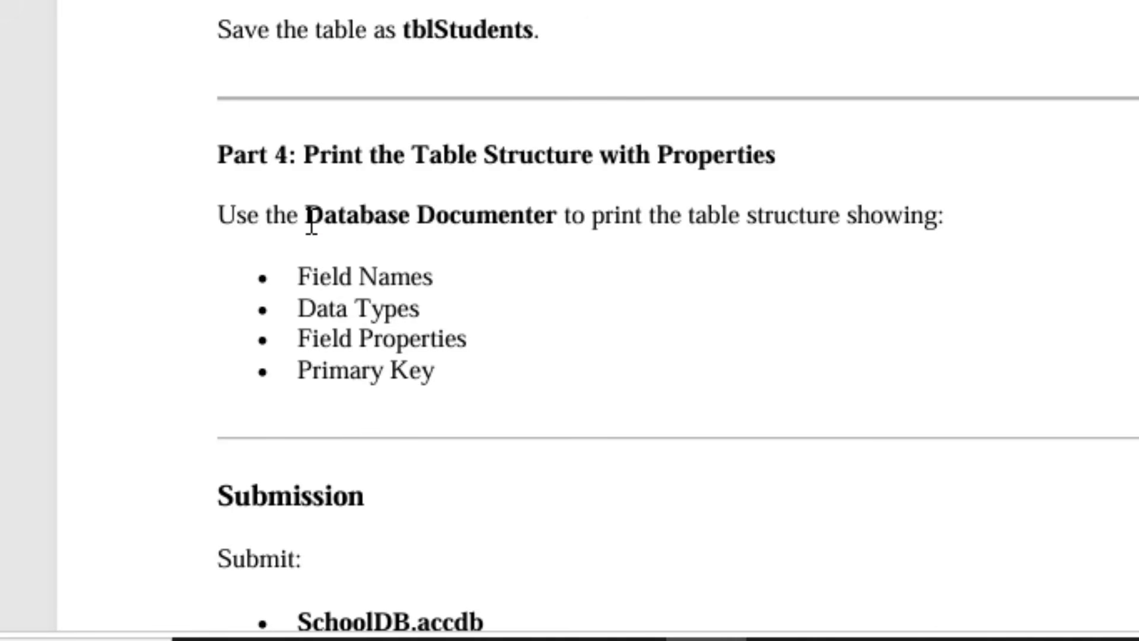
pyautogui.moveTo(309, 216); pyautogui.dragTo(571, 230)
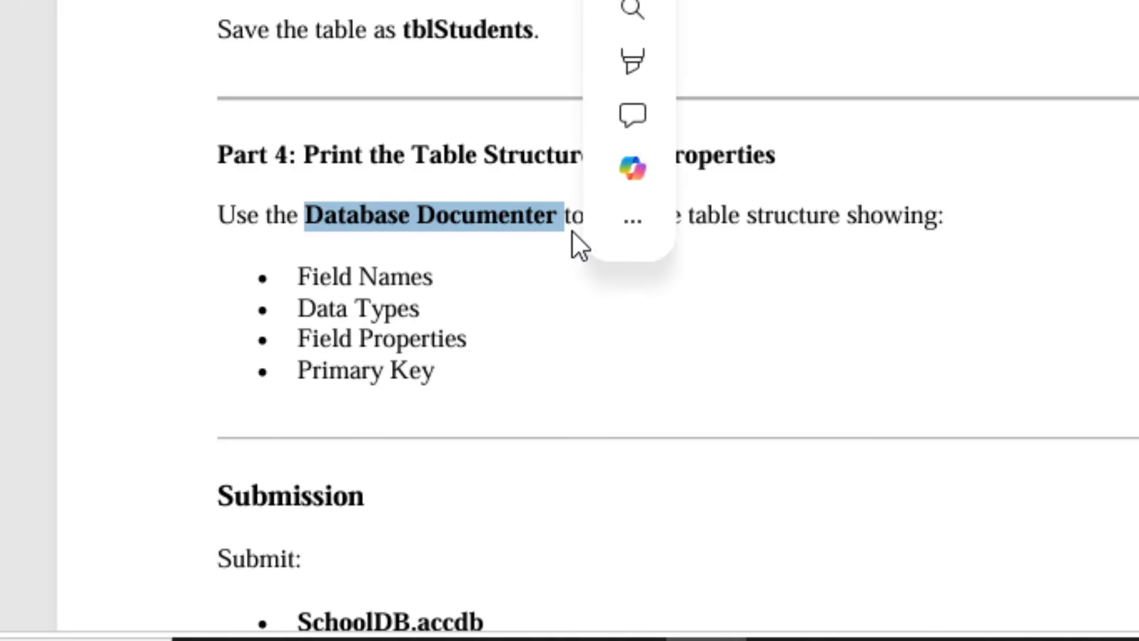
pyautogui.click(723, 344)
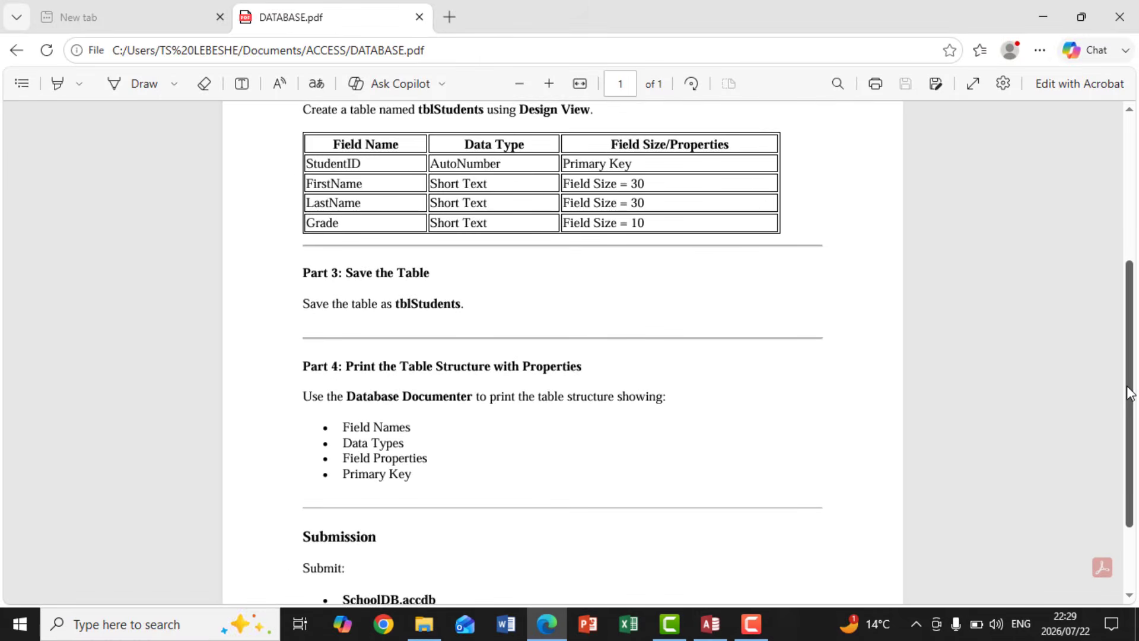
# Step: Check the submission section of DATABASE.pdf, switch back to Access, and save and close the tblStudents table
pyautogui.moveTo(1130, 392); pyautogui.dragTo(1134, 430)
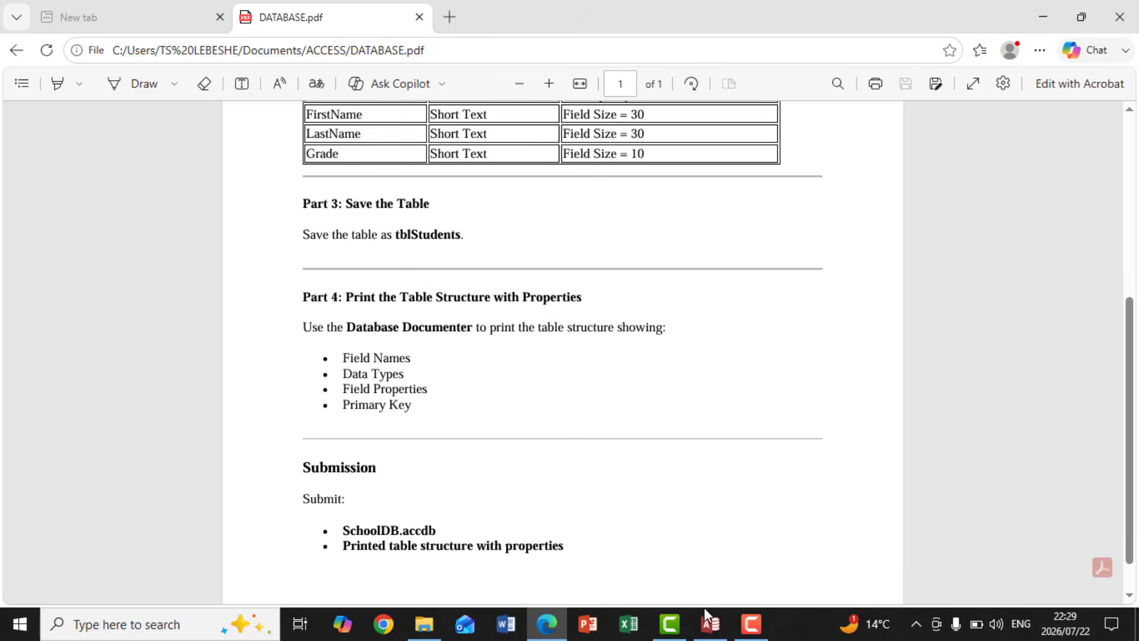
pyautogui.click(710, 626)
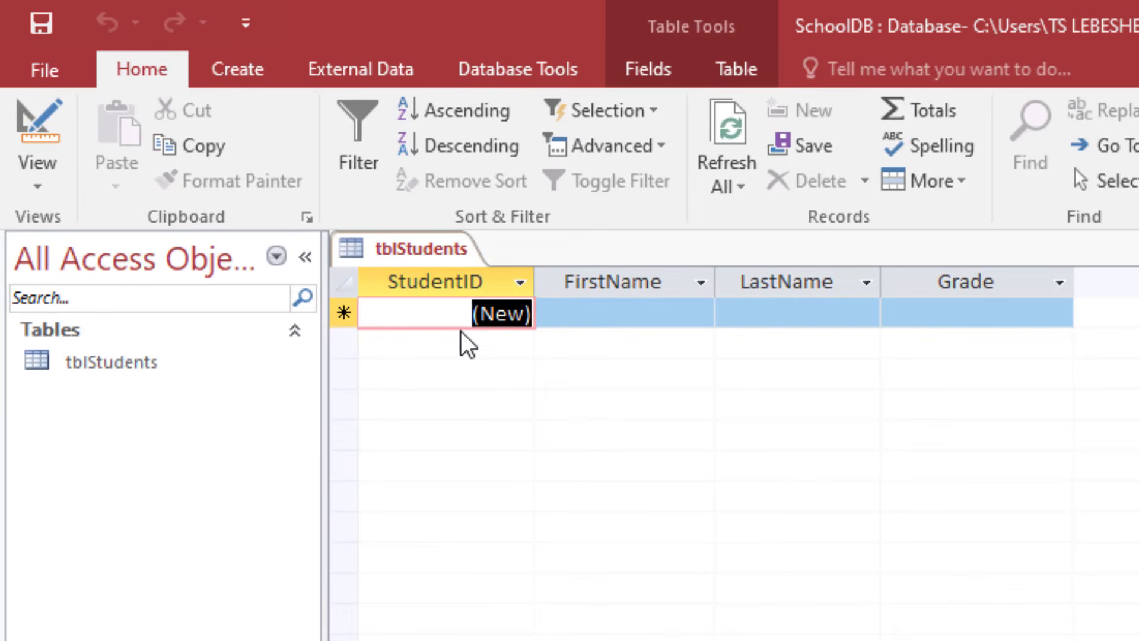
pyautogui.click(37, 15)
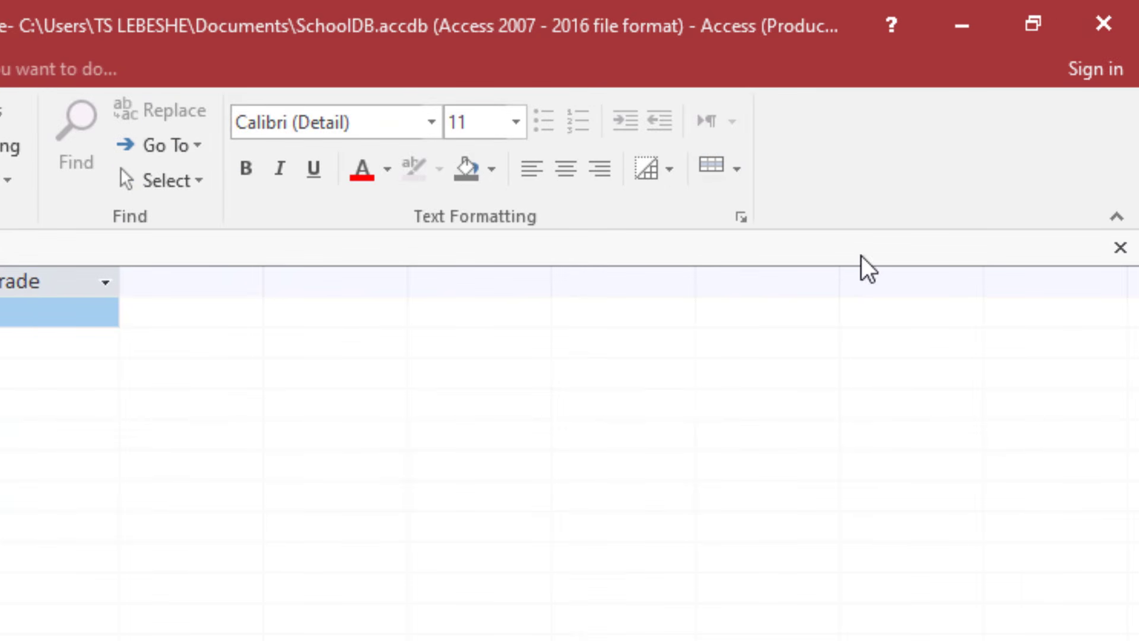
pyautogui.click(1119, 250)
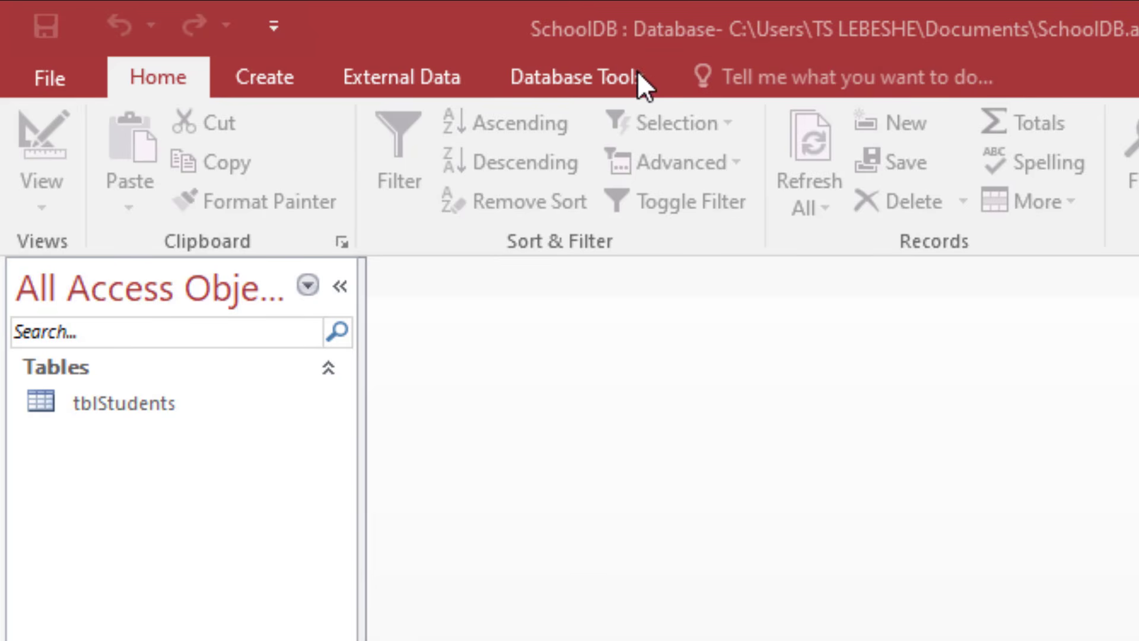
# Step: Start the Database Documenter and select the tblStudents table for documentation
pyautogui.click(586, 75)
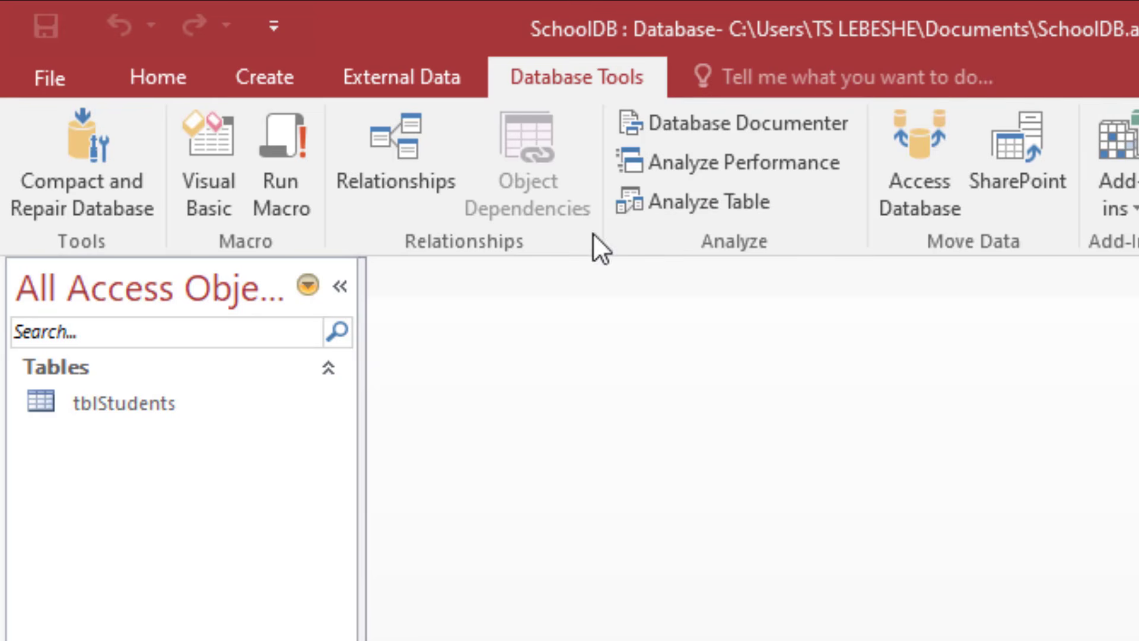
pyautogui.click(677, 123)
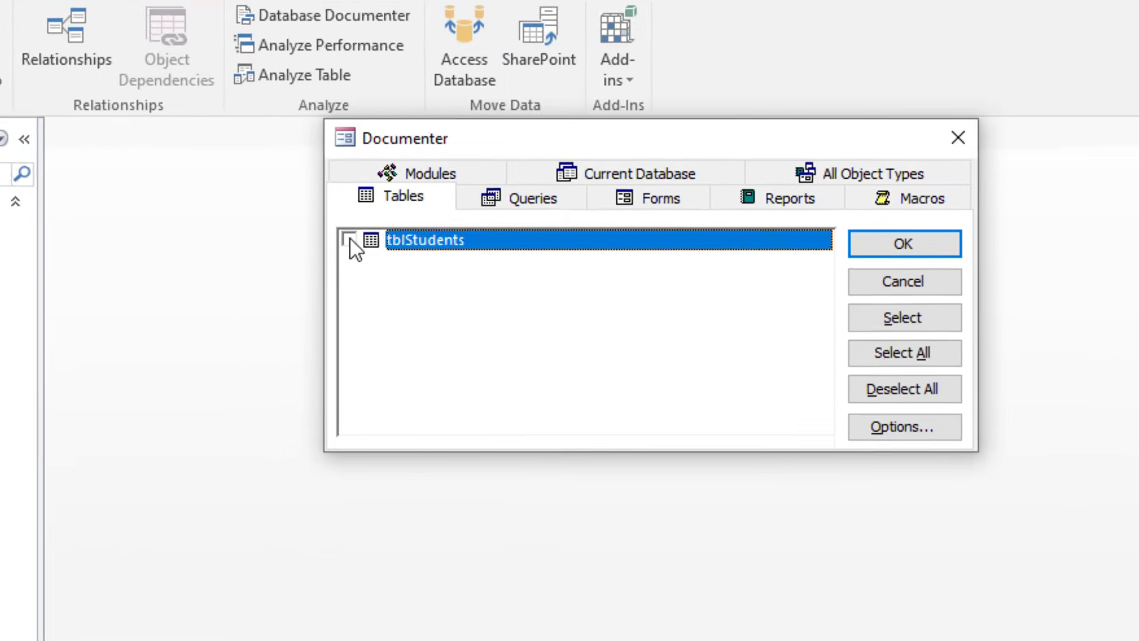
pyautogui.click(536, 292)
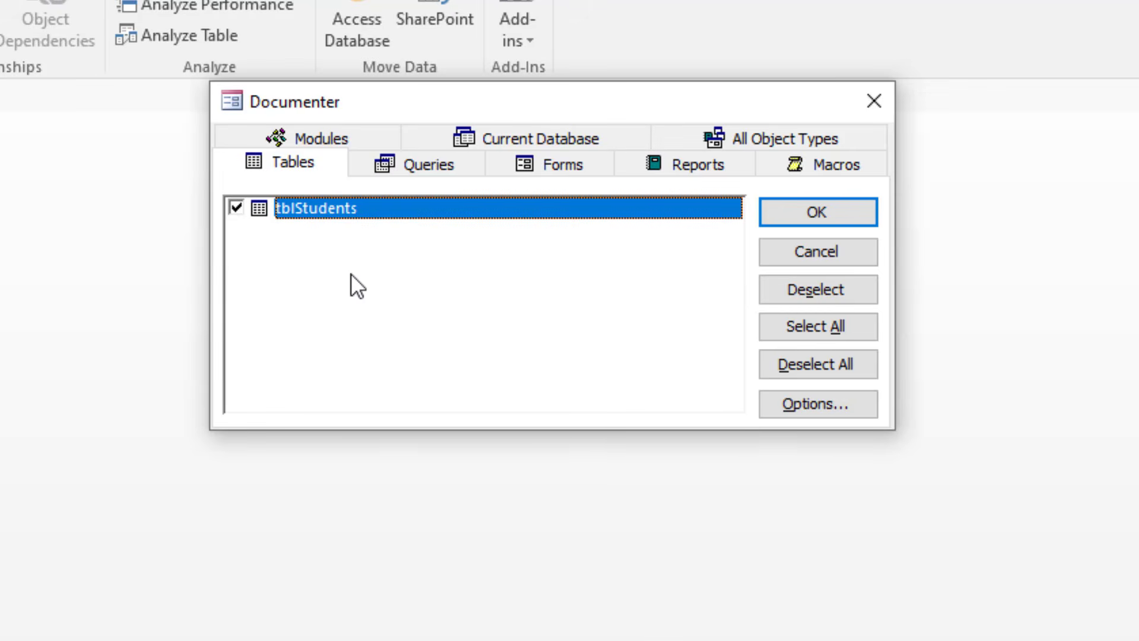
# Step: Set the report to include Names, Data Types, and Sizes for fields and Names and Fields for indexes, and generate it
pyautogui.click(800, 403)
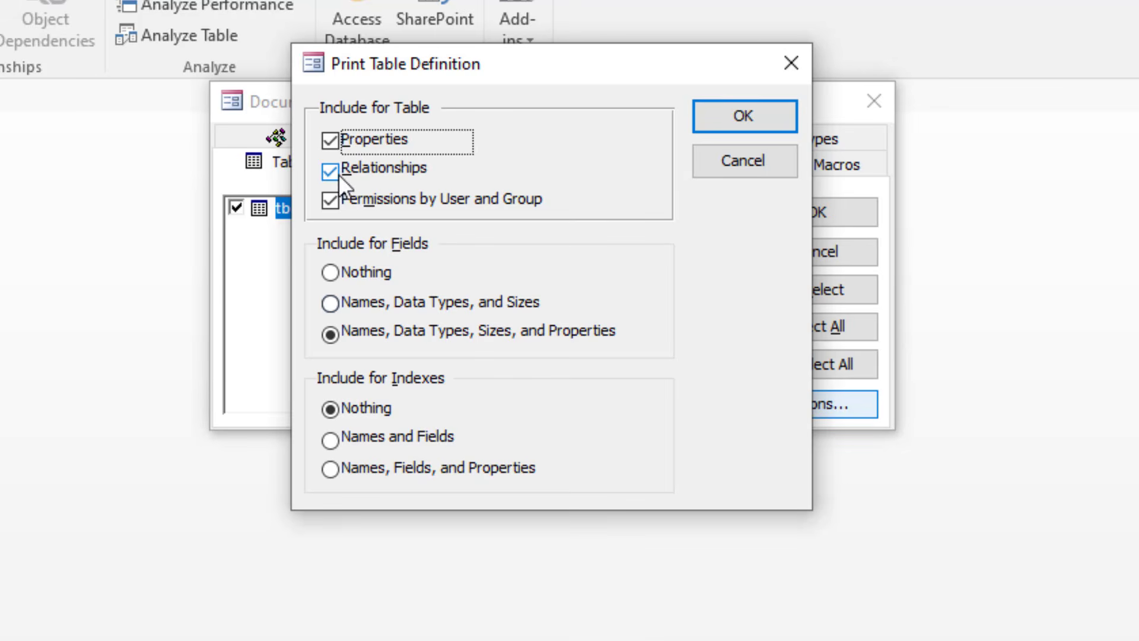
pyautogui.click(334, 300)
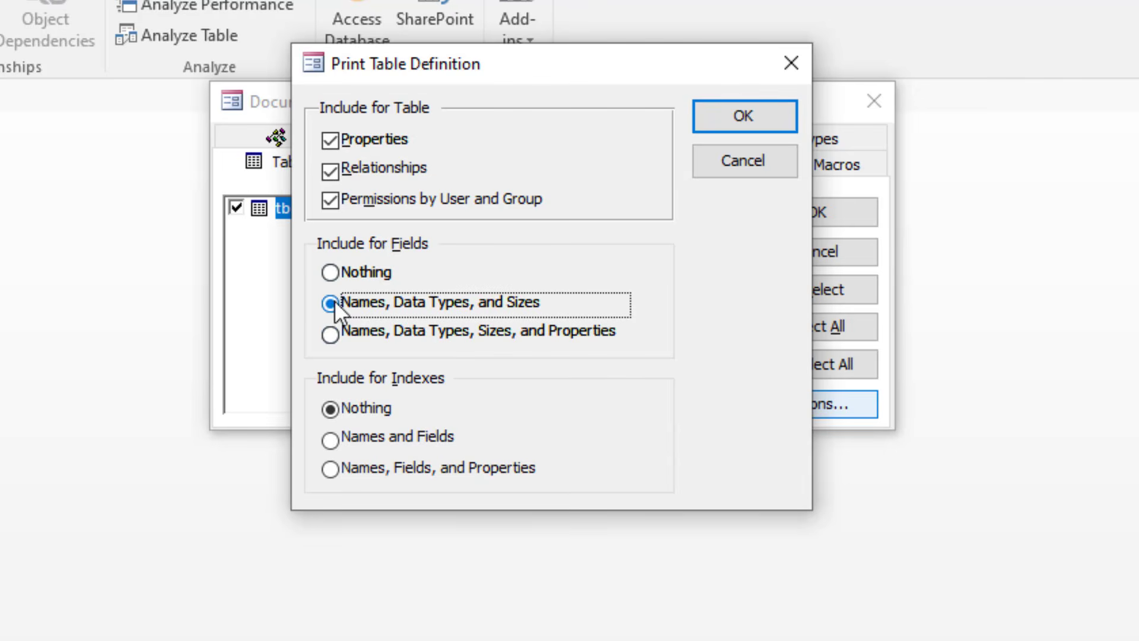
pyautogui.click(331, 440)
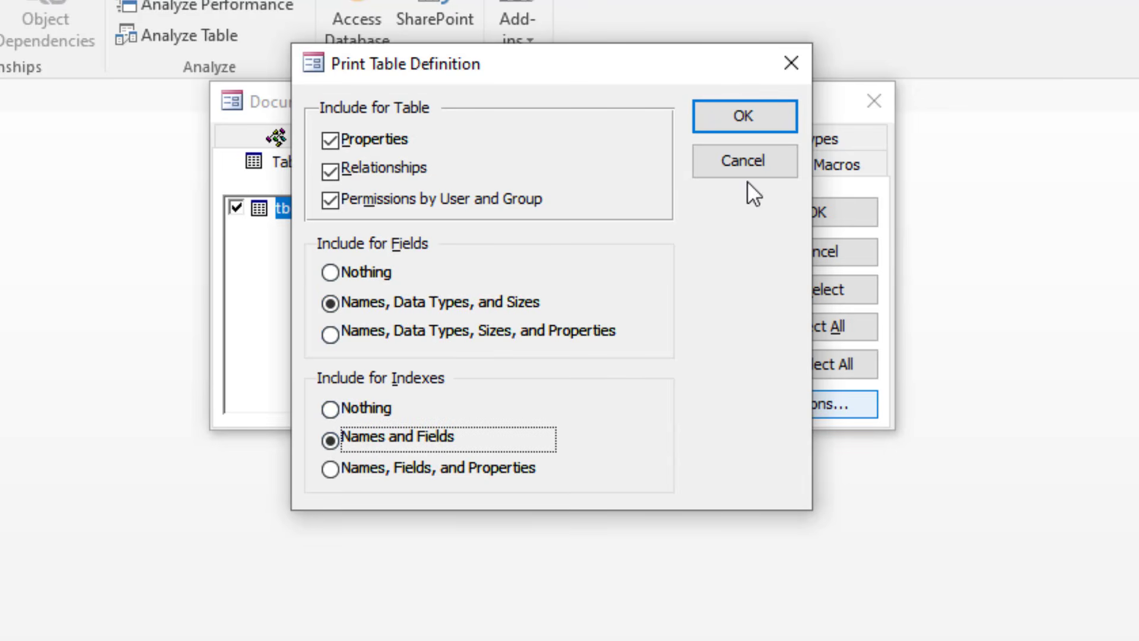
pyautogui.click(757, 113)
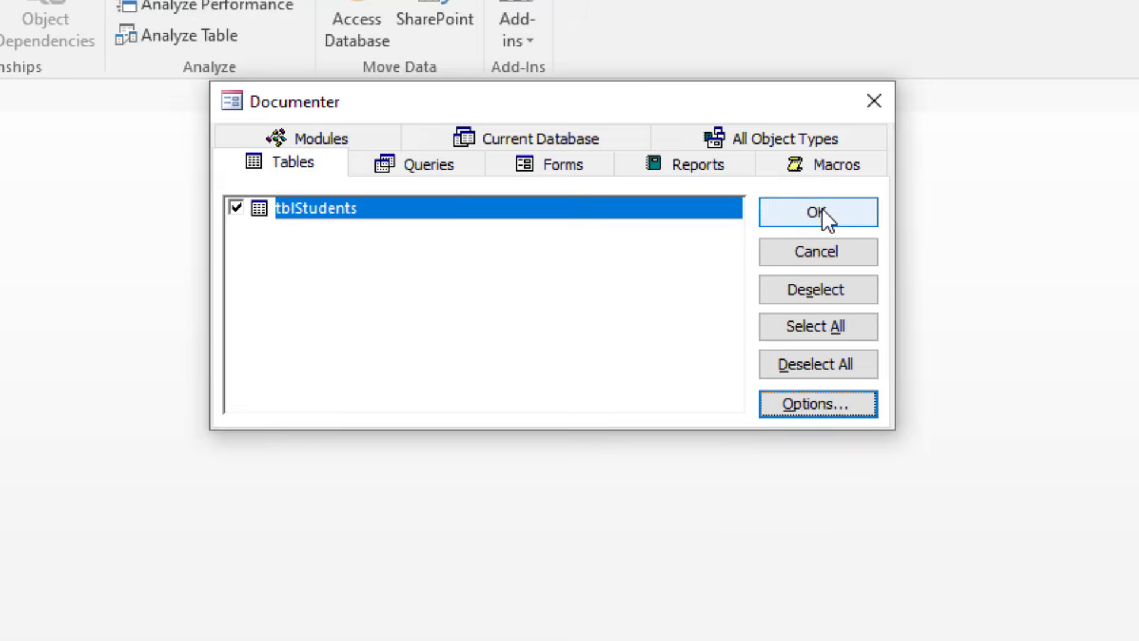
pyautogui.click(822, 210)
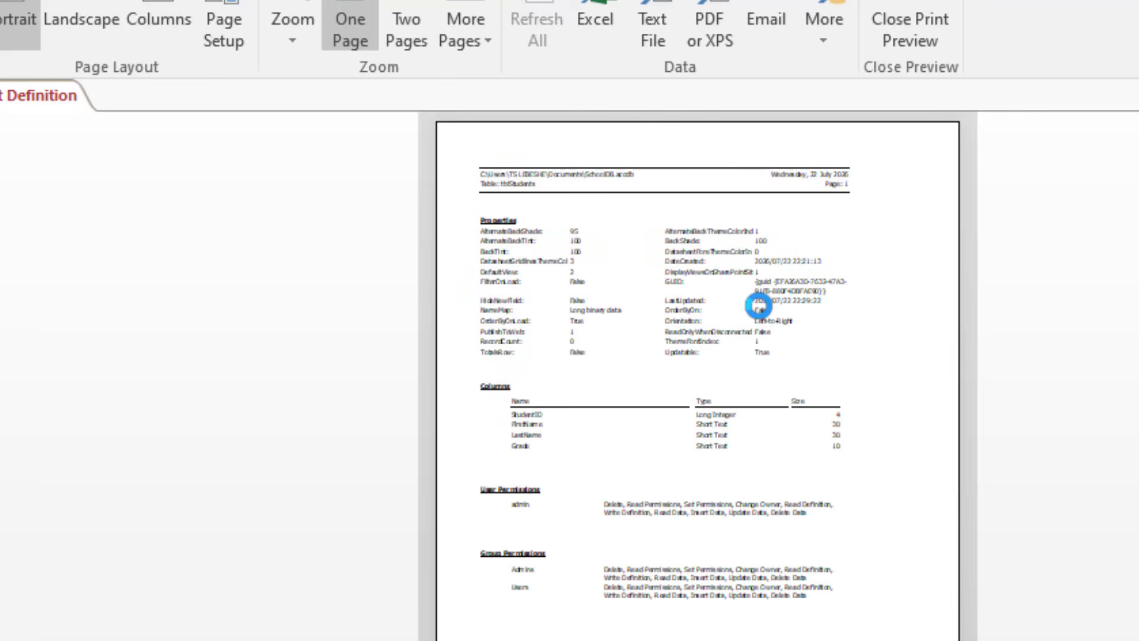
# Step: Examine the properties, columns and permissions in the tblStudents report preview, and close the preview
pyautogui.click(759, 307)
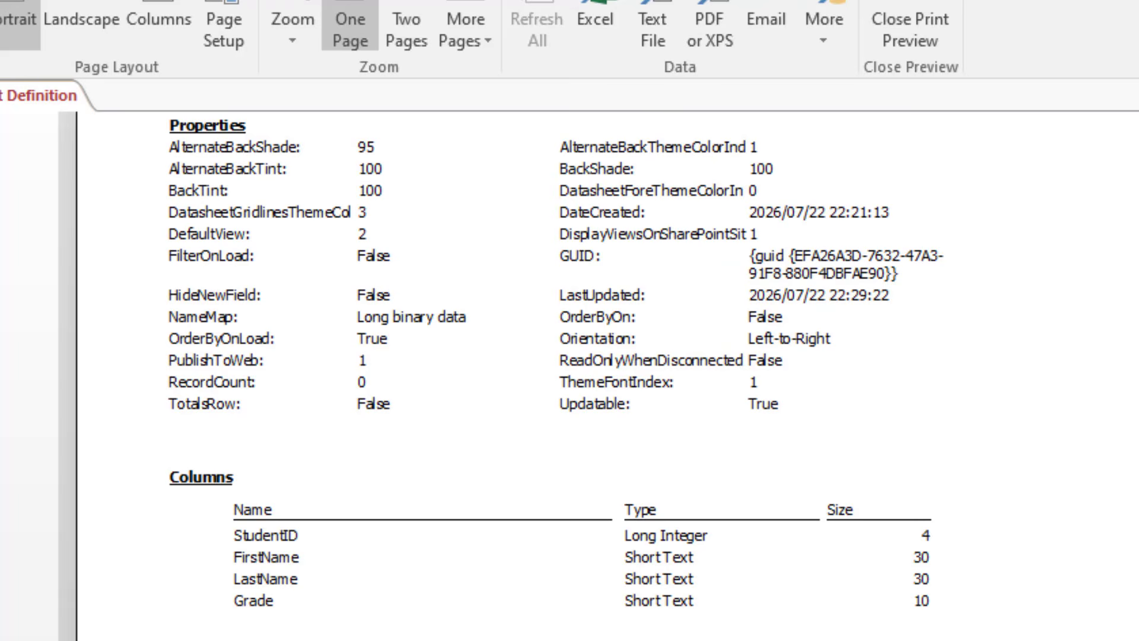
pyautogui.scroll(5, 570, 356)
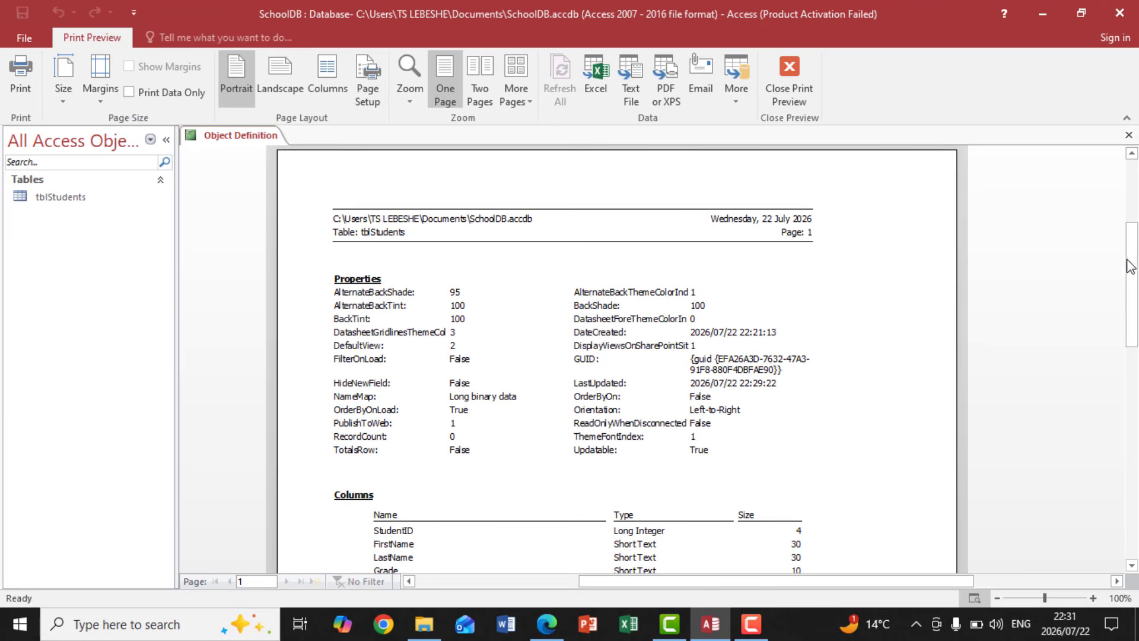
pyautogui.moveTo(1132, 260); pyautogui.dragTo(1133, 305)
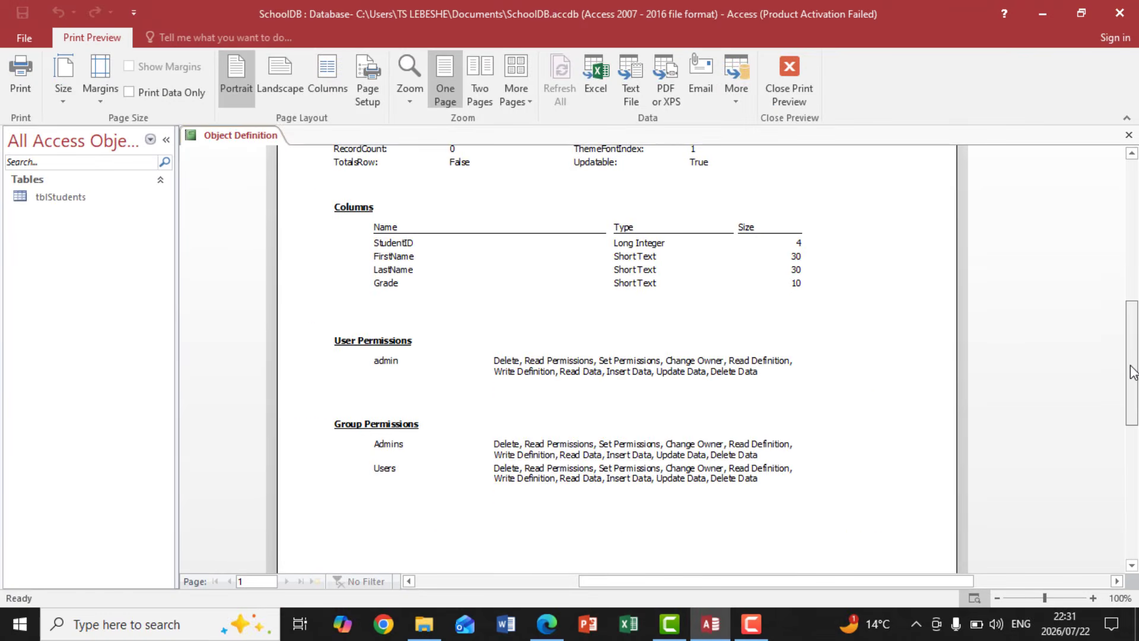
pyautogui.scroll(3, 1132, 343)
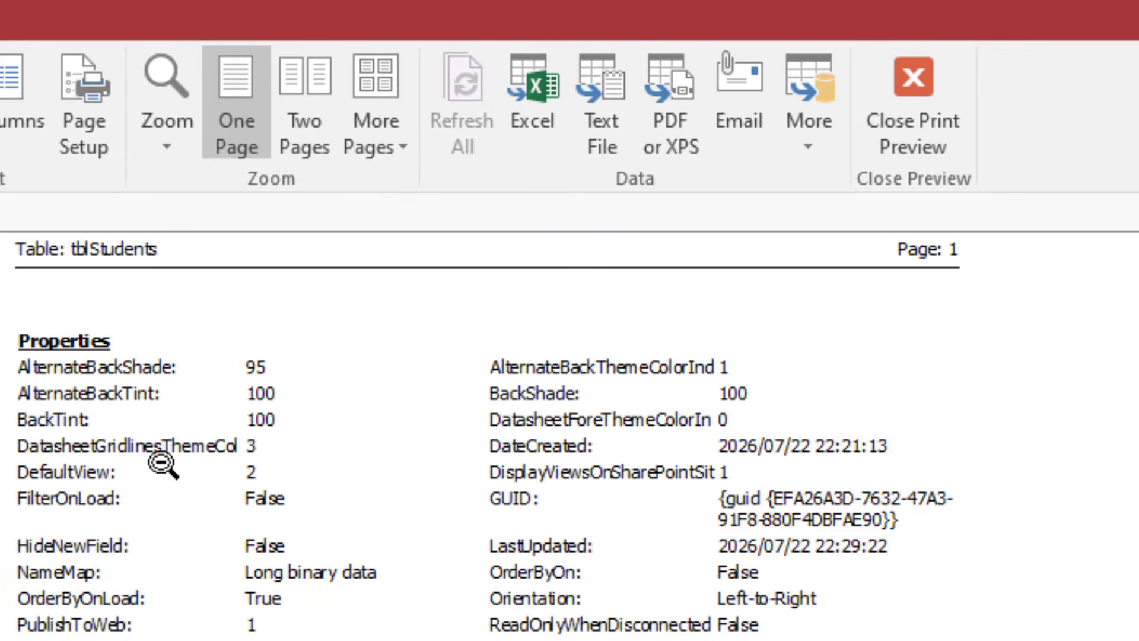
pyautogui.click(920, 127)
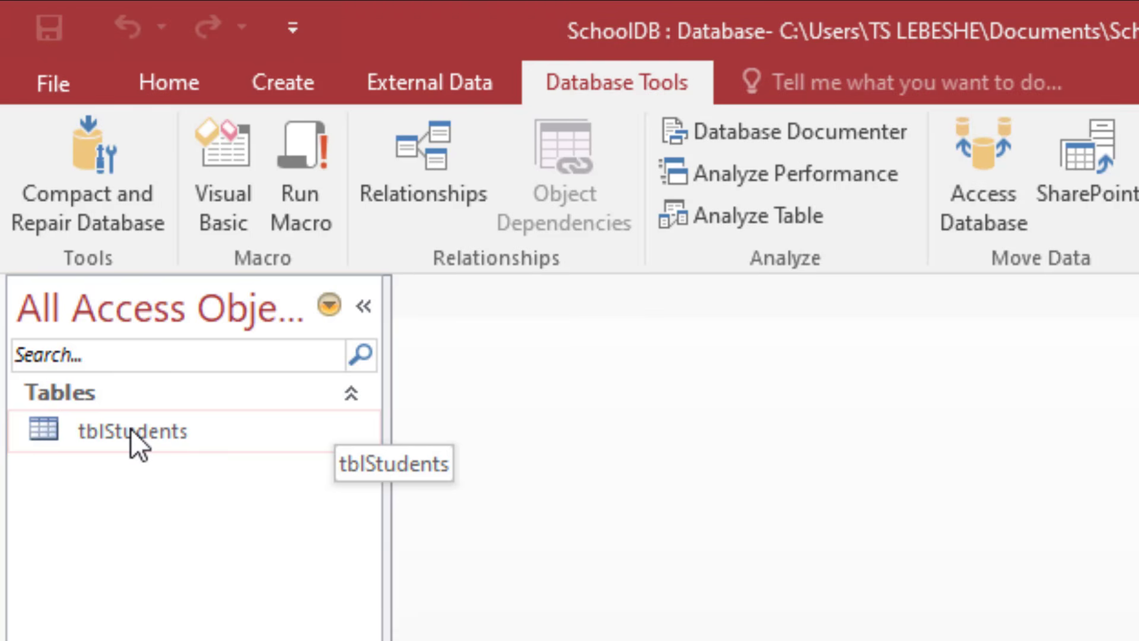
# Step: Open the tblStudents table and switch it to Design View
pyautogui.doubleClick(115, 436)
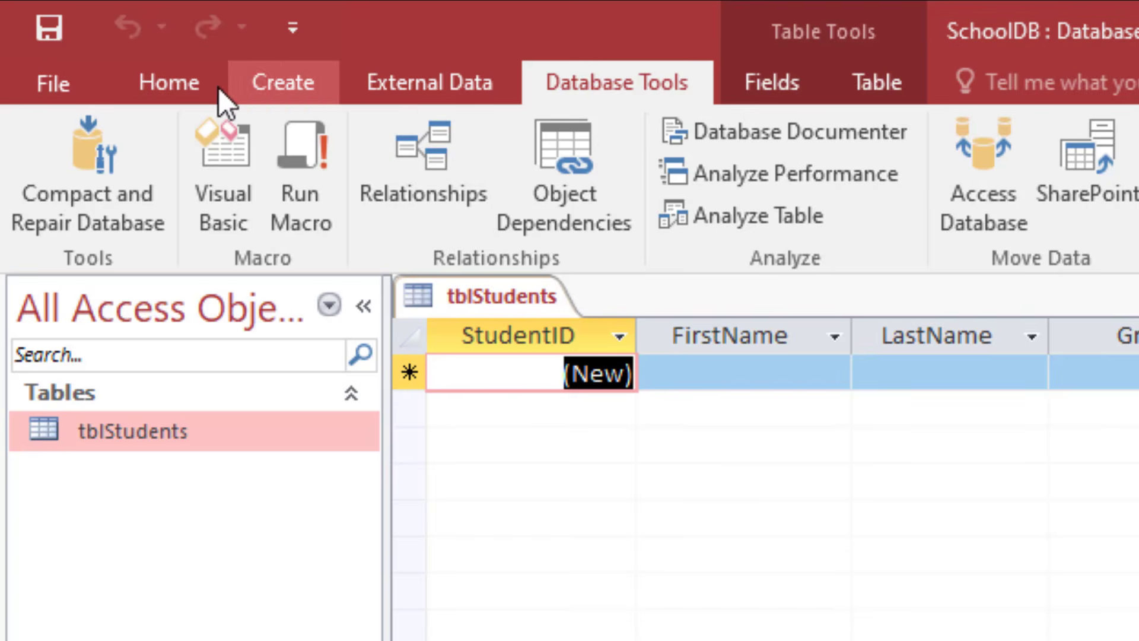
pyautogui.click(179, 81)
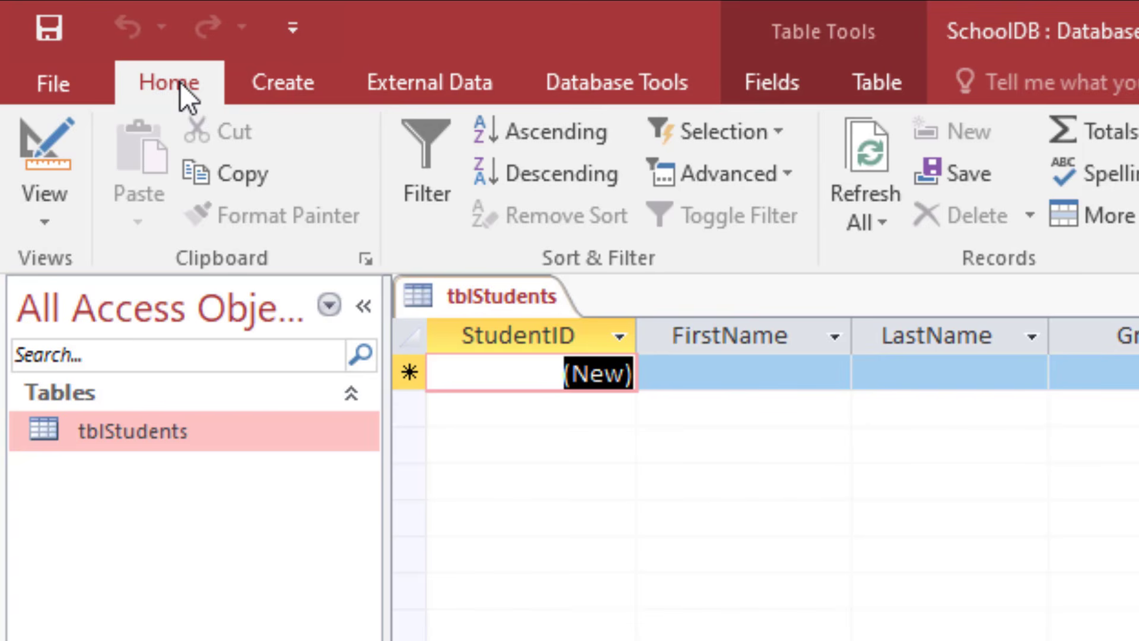
pyautogui.click(44, 216)
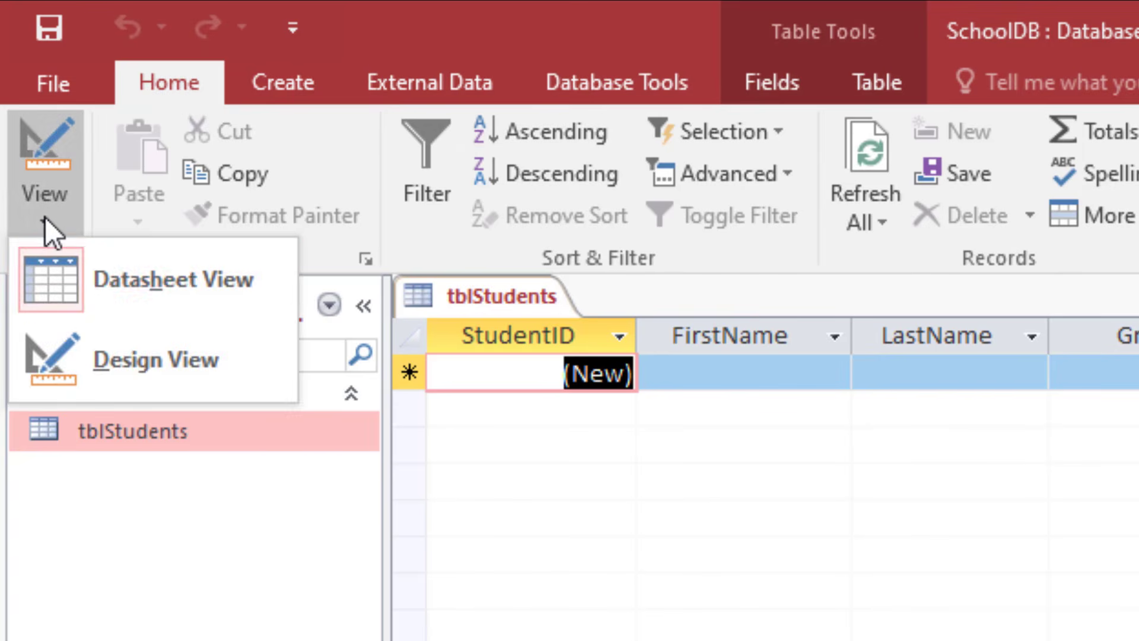
pyautogui.click(119, 344)
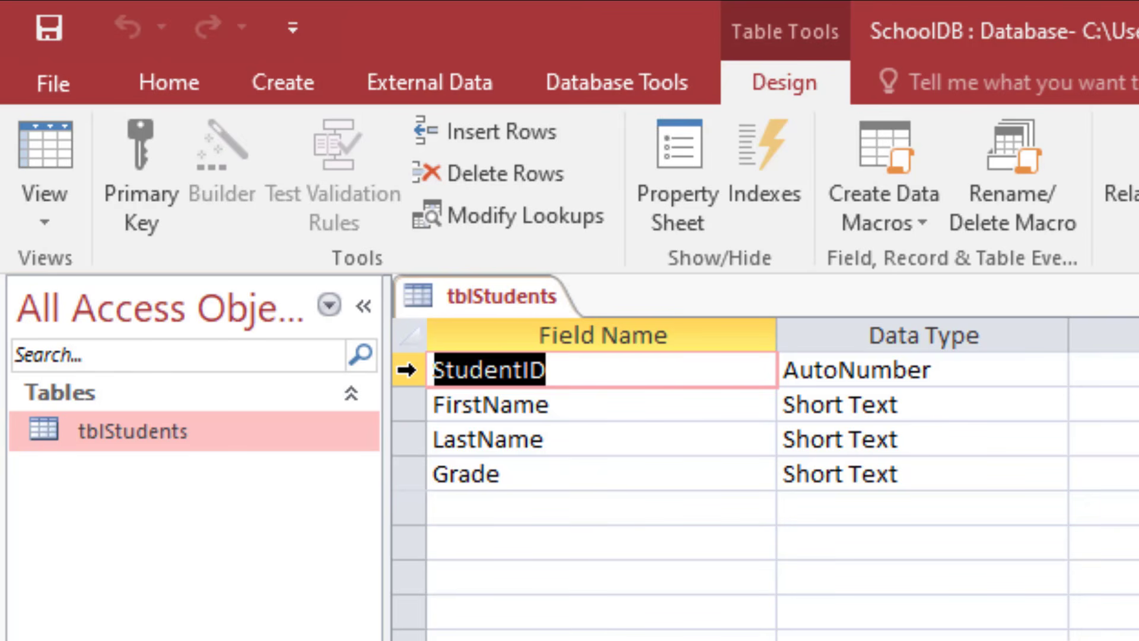
# Step: Make StudentID the primary key of tblStudents, then save and close the table
pyautogui.click(404, 372)
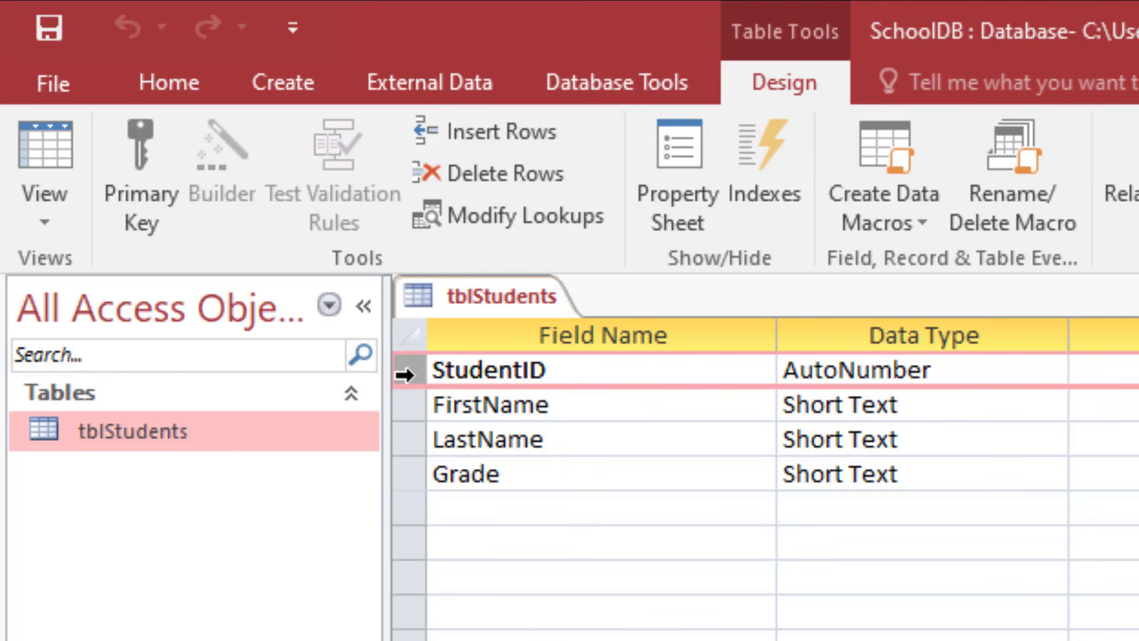
pyautogui.click(131, 184)
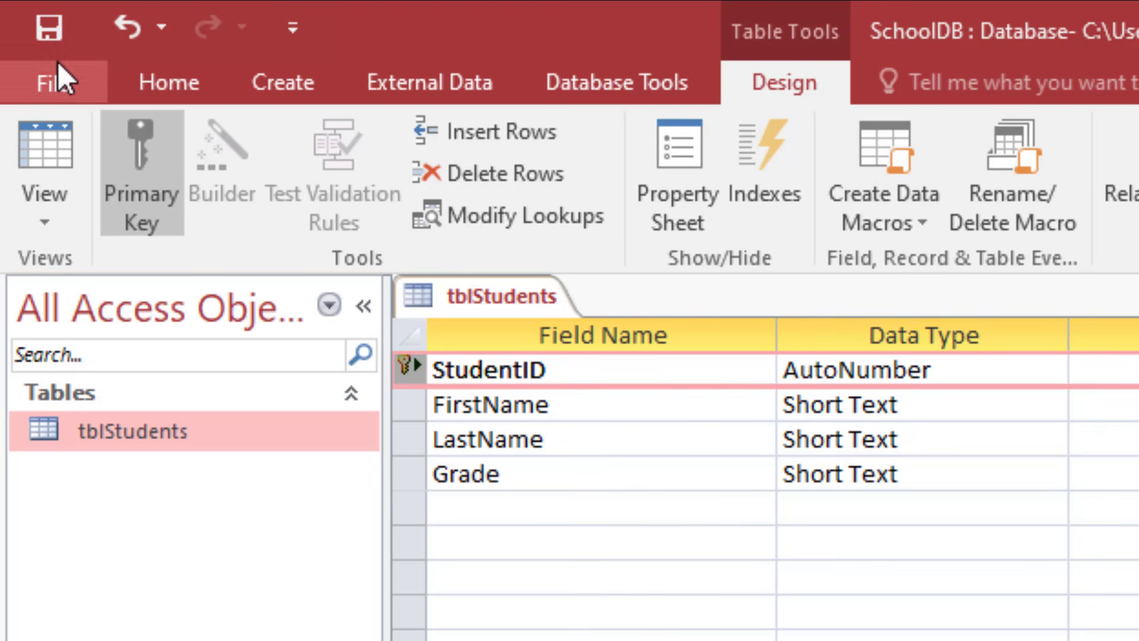
pyautogui.click(40, 37)
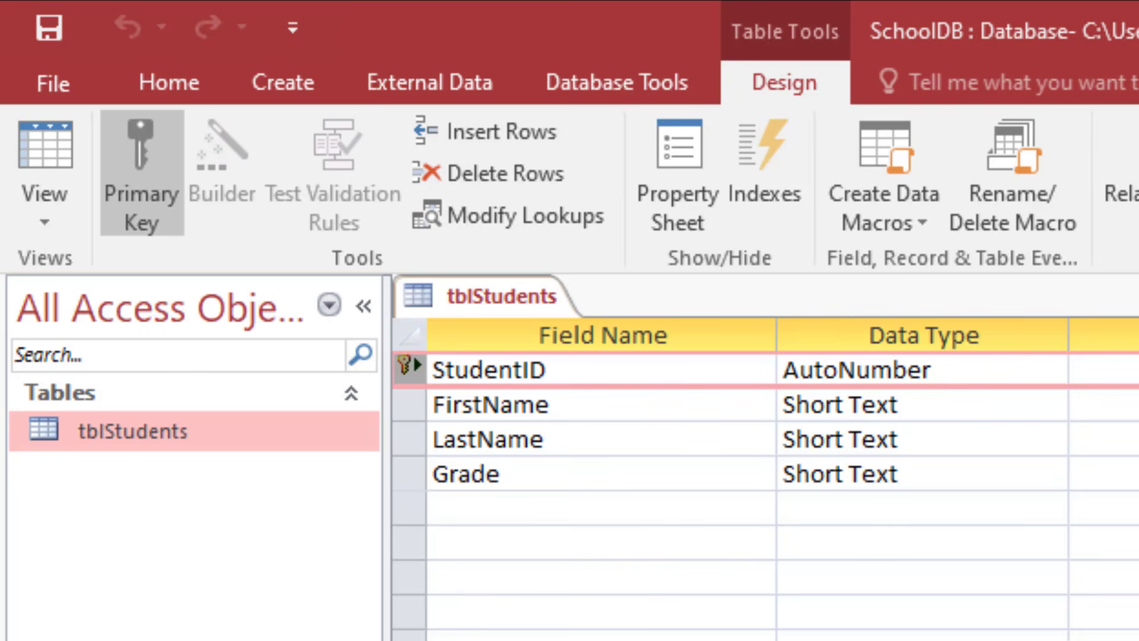
pyautogui.hotkey('ctrl', 'w')
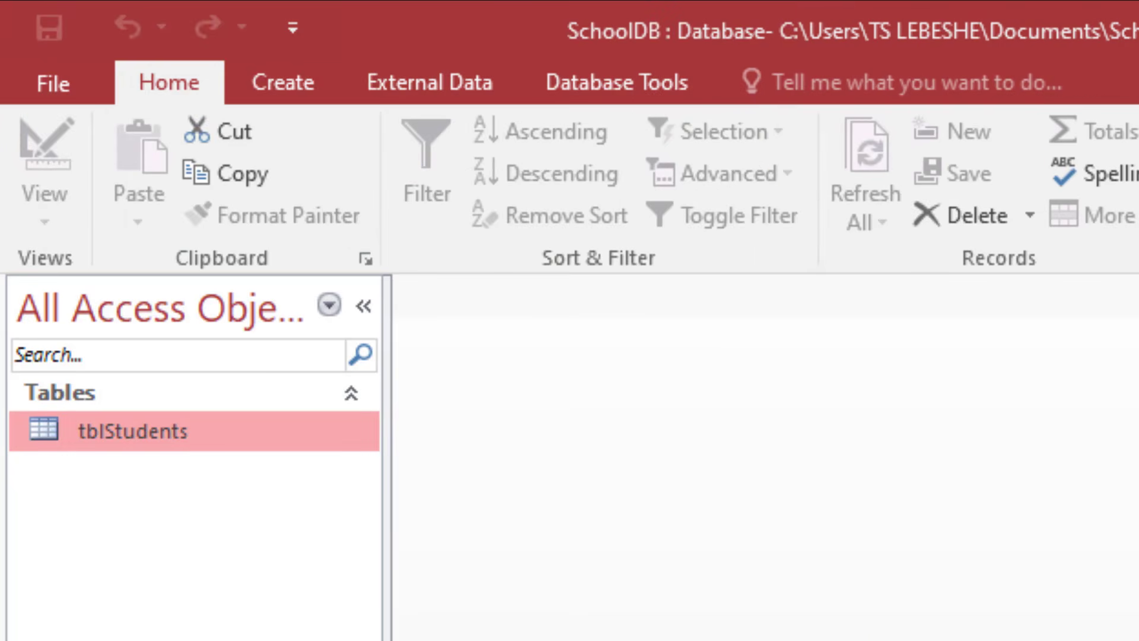
# Step: Select tblStudents in the Database Documenter, review its print options and generate the table report again
pyautogui.click(611, 83)
pyautogui.click(724, 131)
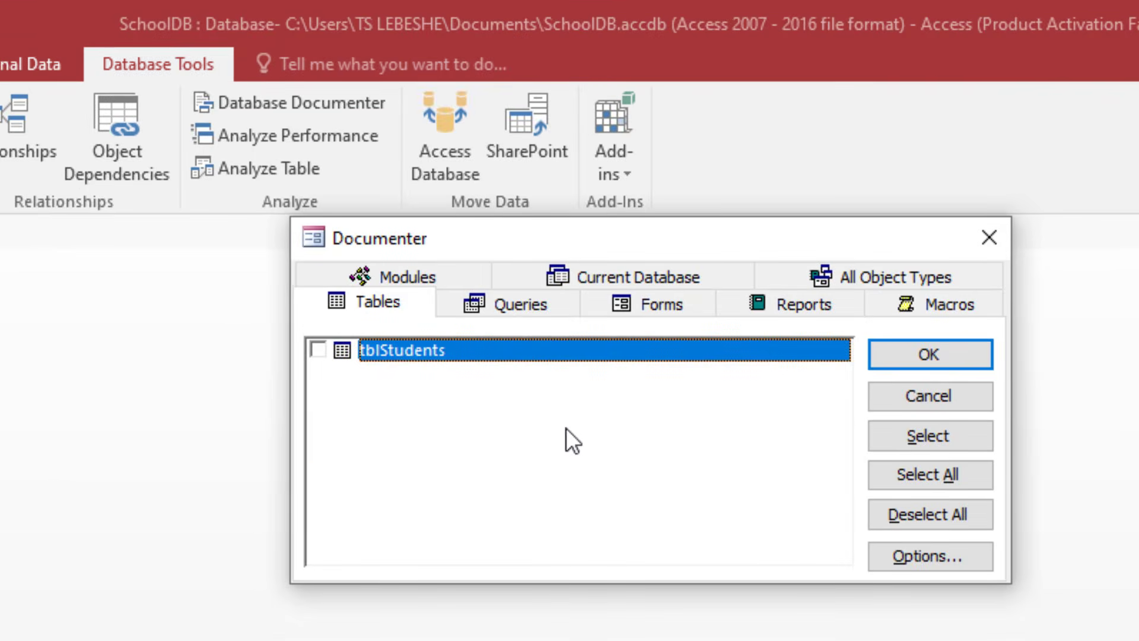
pyautogui.click(318, 350)
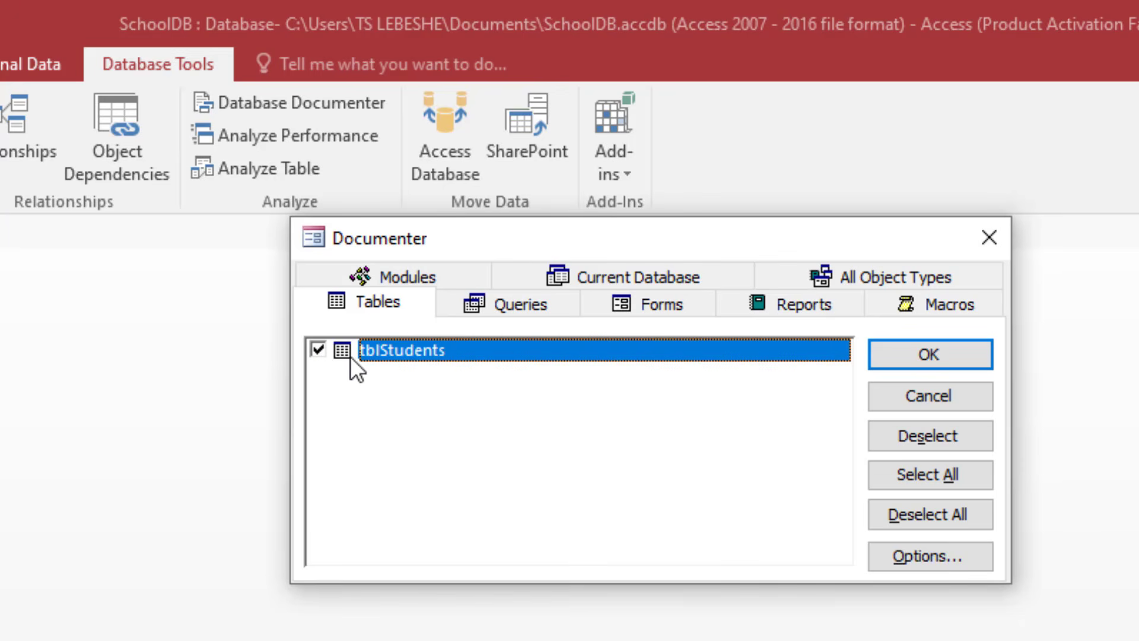
pyautogui.click(928, 560)
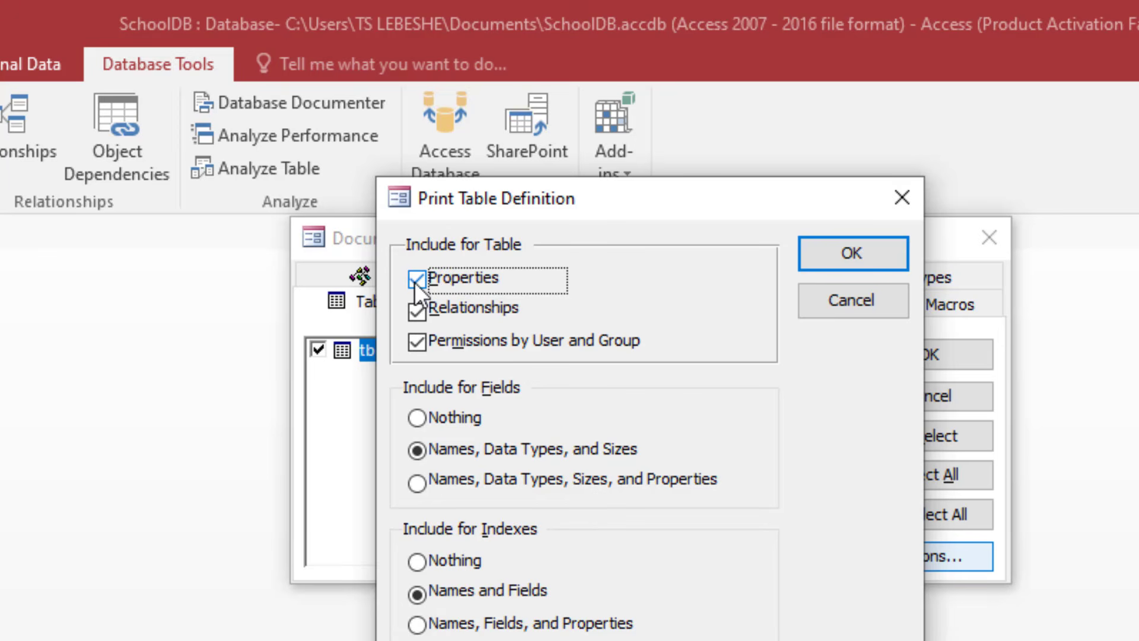
pyautogui.click(856, 259)
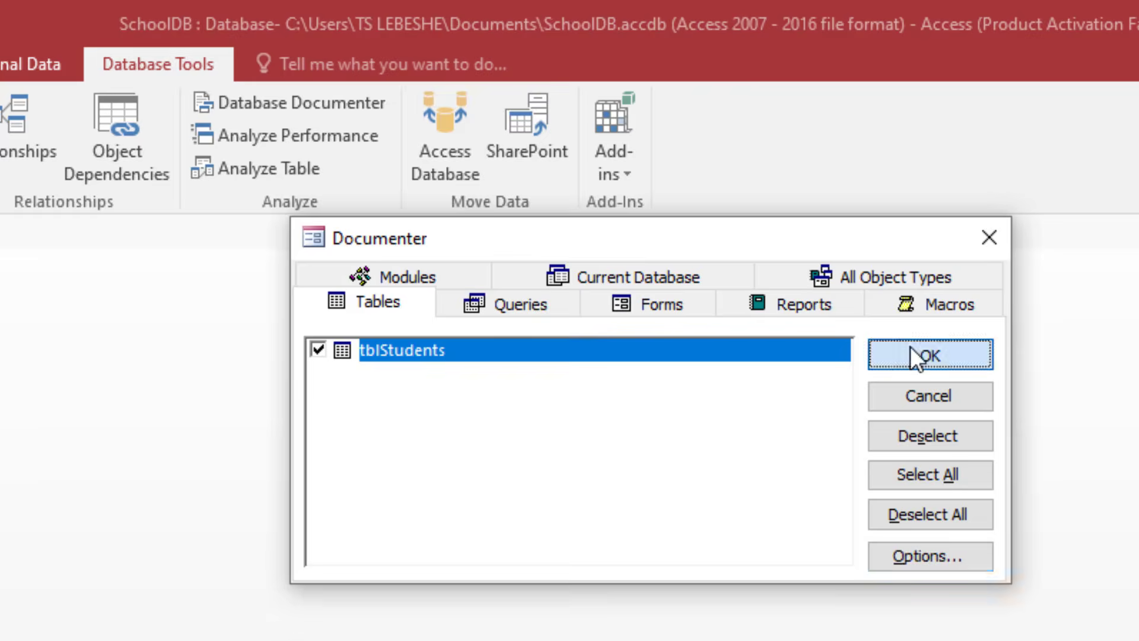
pyautogui.click(914, 358)
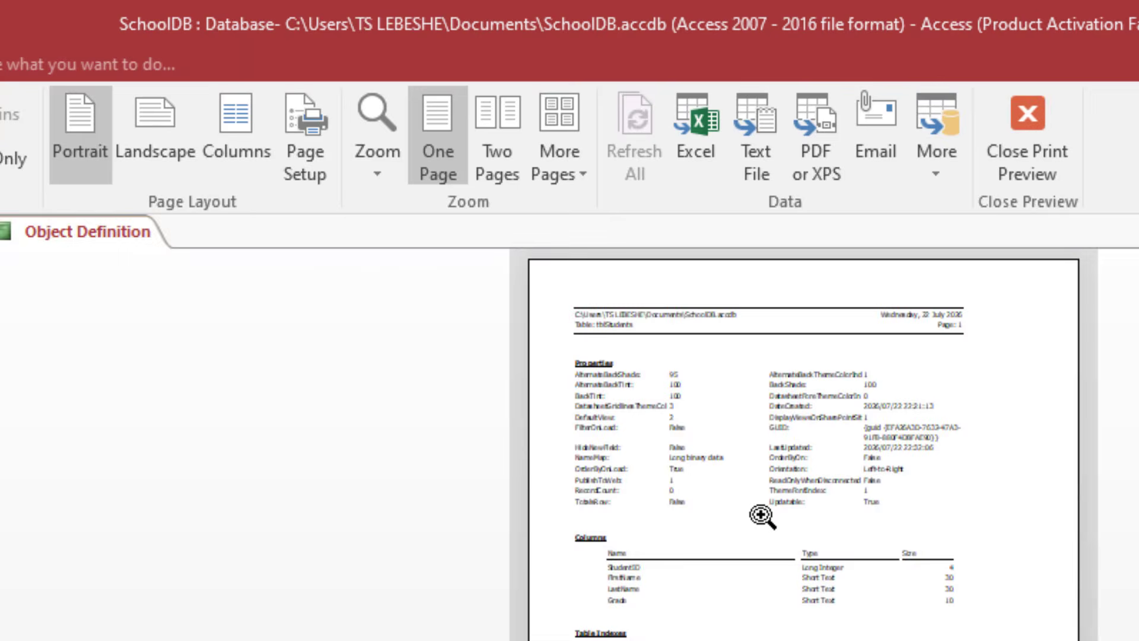
# Step: Examine the columns and table indexes in the regenerated tblStudents report for the primary key
pyautogui.click(760, 515)
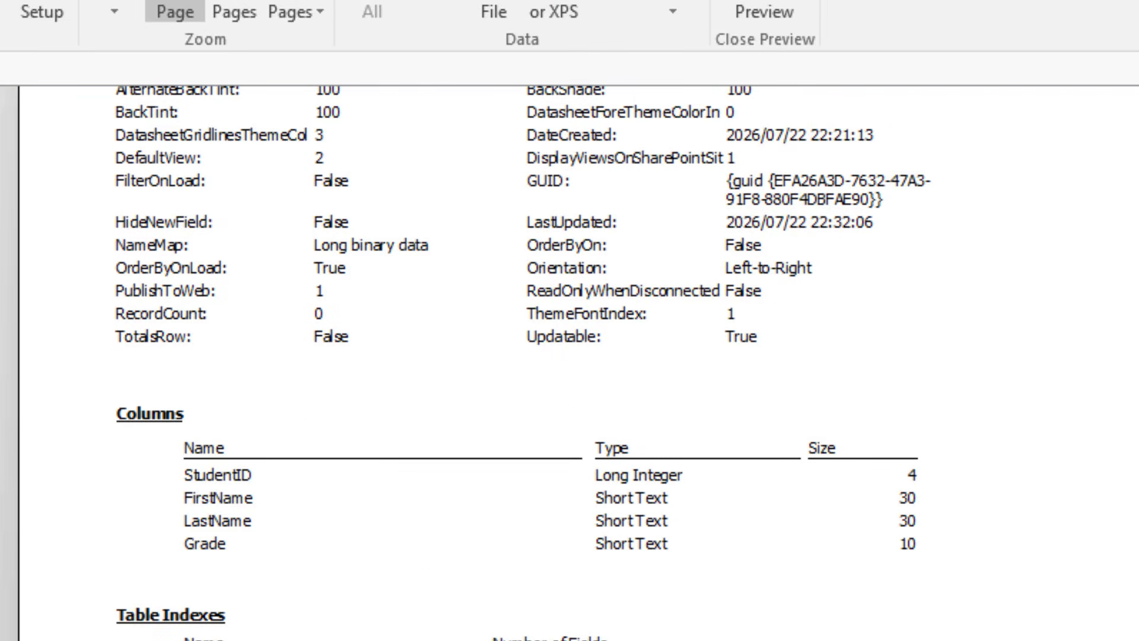
pyautogui.scroll(1, 375, 547)
pyautogui.scroll(-5, 376, 547)
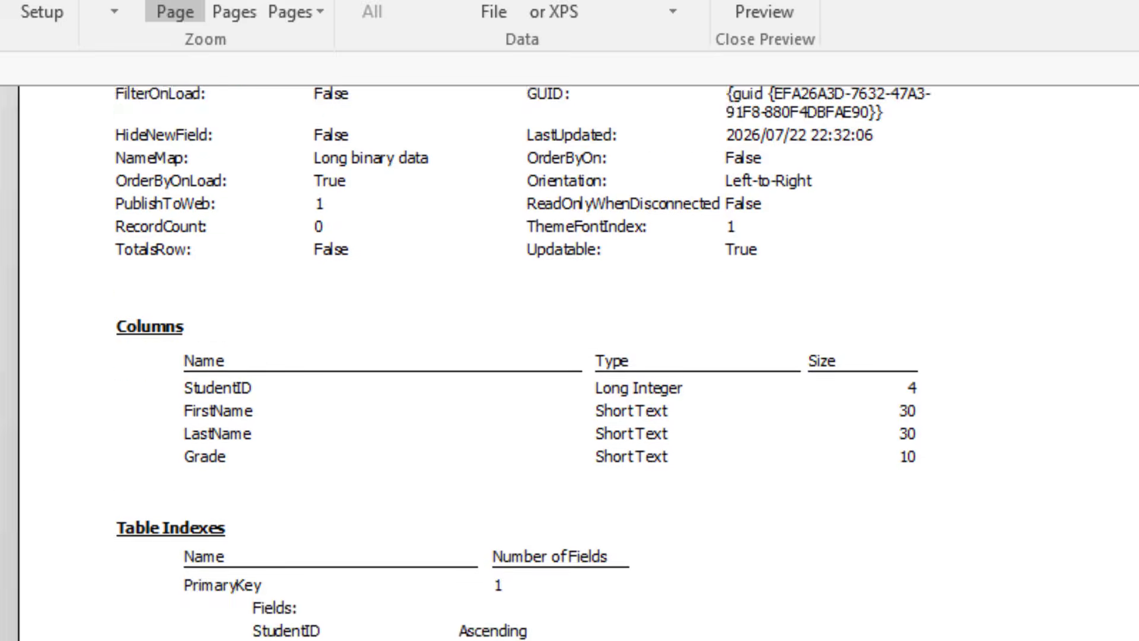